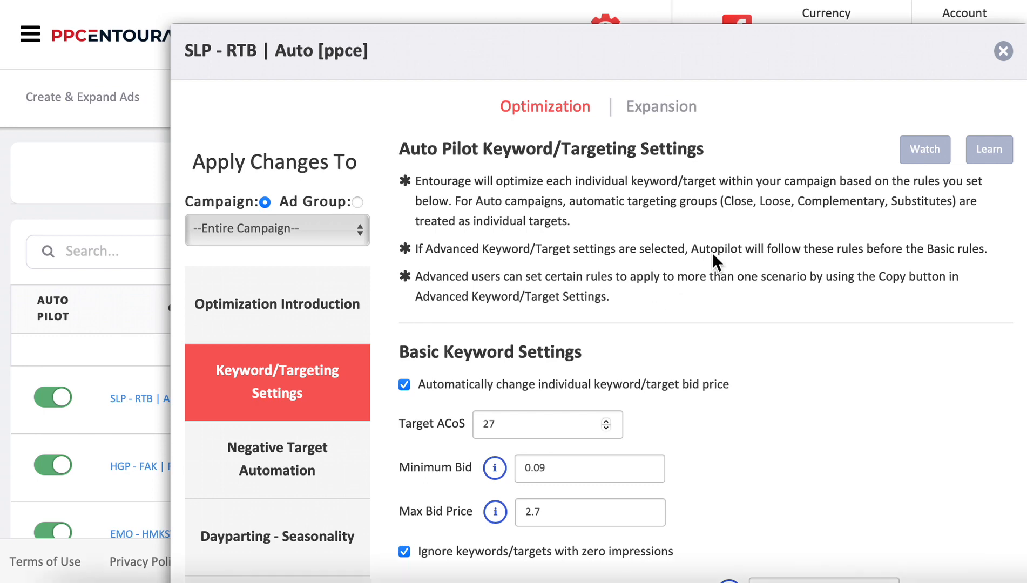
Step: Review the keyword/targeting settings down to the Auto Pilot Ignore Keywords/Targets section
{"action": "scroll", "coordinate": [716, 259], "scroll_direction": "down", "scroll_amount": 3}
{"action": "scroll", "coordinate": [716, 260], "scroll_direction": "down", "scroll_amount": 5}
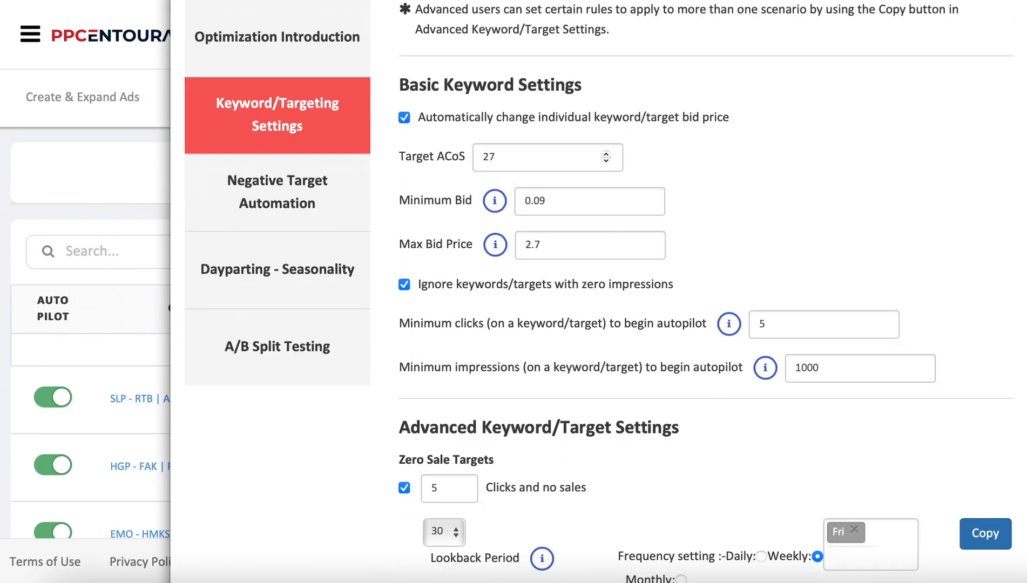
{"action": "scroll", "coordinate": [716, 259], "scroll_direction": "down", "scroll_amount": 15}
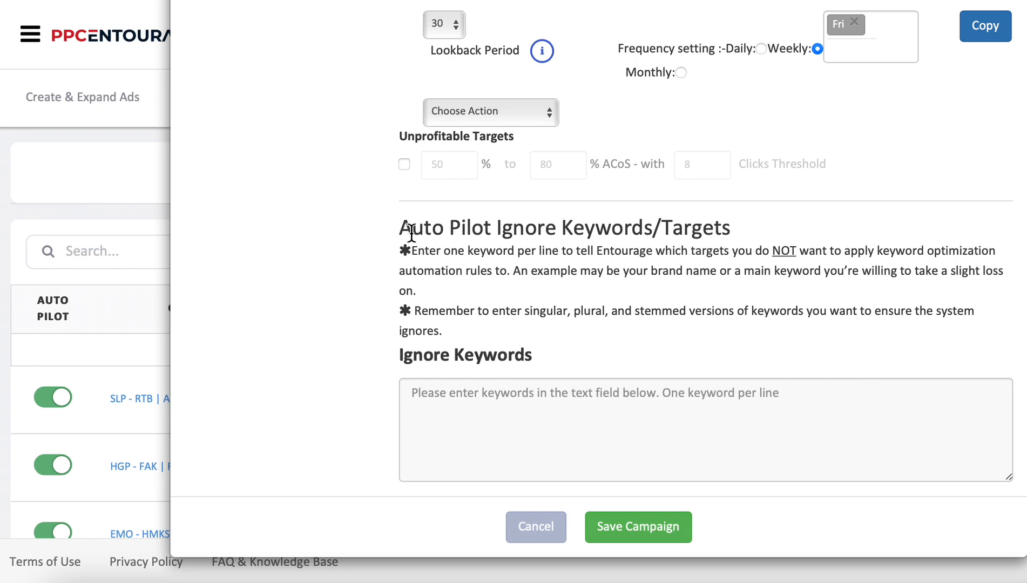
{"action": "left_click_drag", "start_coordinate": [402, 228], "coordinate": [730, 223]}
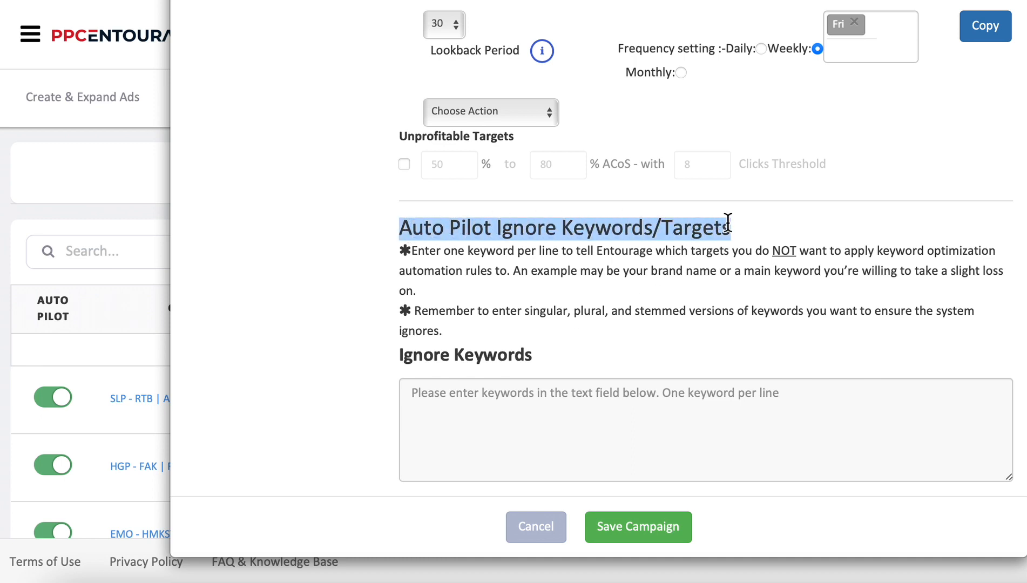
{"action": "left_click", "coordinate": [700, 336]}
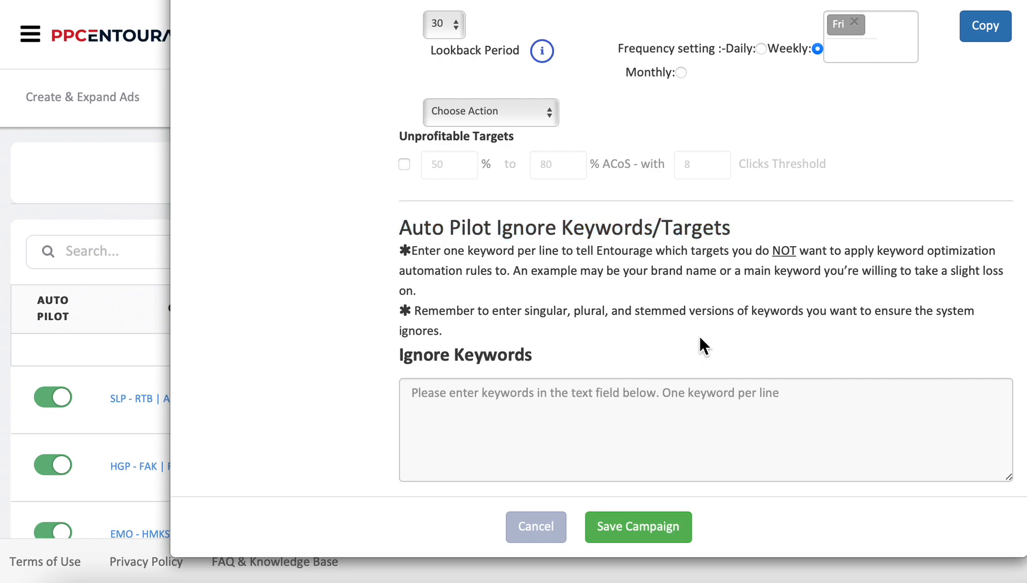
Step: Turn automatic individual keyword/target bid price changes off and back on in Basic Keyword Settings
{"action": "scroll", "coordinate": [700, 336], "scroll_direction": "up", "scroll_amount": 5}
{"action": "scroll", "coordinate": [600, 291], "scroll_direction": "up", "scroll_amount": 15}
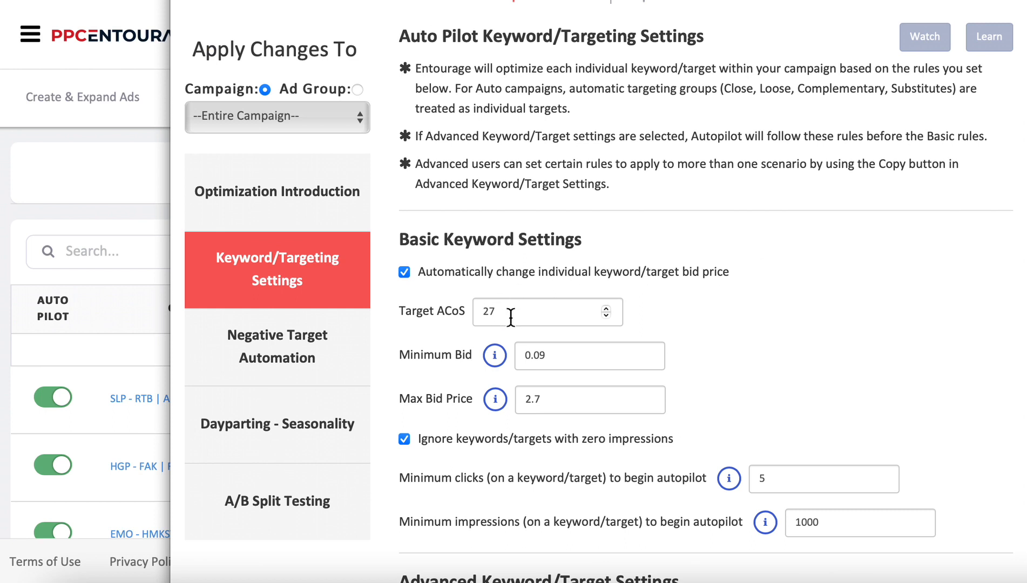
{"action": "left_click", "coordinate": [528, 278]}
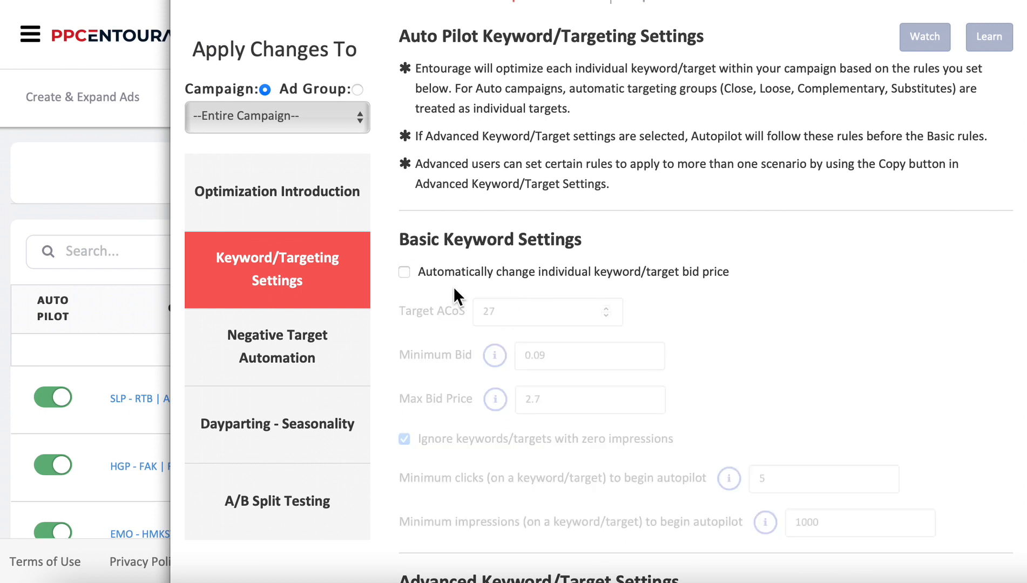
{"action": "left_click", "coordinate": [415, 273]}
Step: Select 30 as the lookback period in the Optimization Introduction settings
{"action": "left_click", "coordinate": [312, 208]}
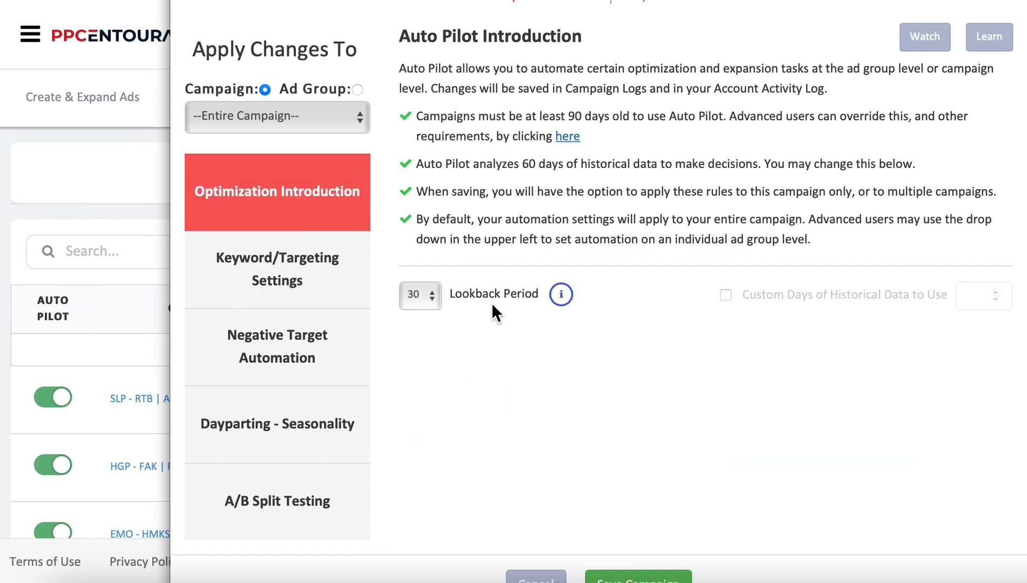
{"action": "left_click", "coordinate": [427, 301]}
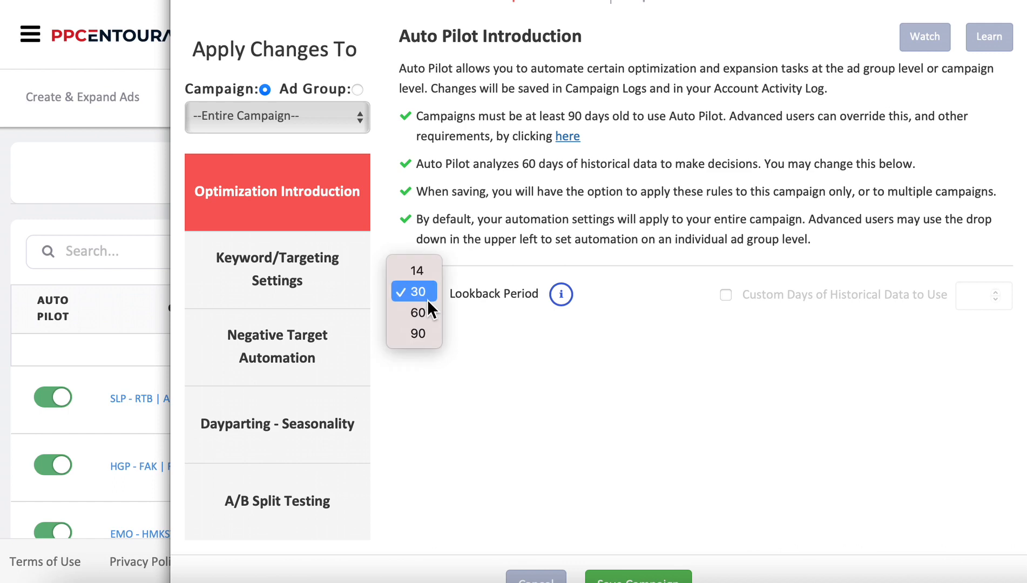
{"action": "left_click", "coordinate": [426, 292]}
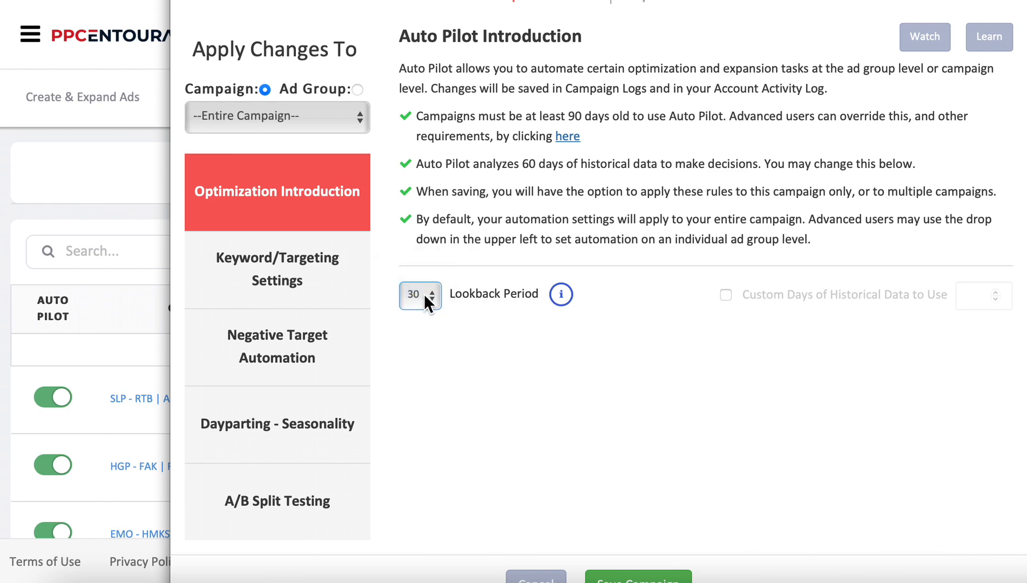
Step: Set the minimum bid to 0.9 in the basic settings of Keyword/Targeting Settings
{"action": "left_click", "coordinate": [340, 287]}
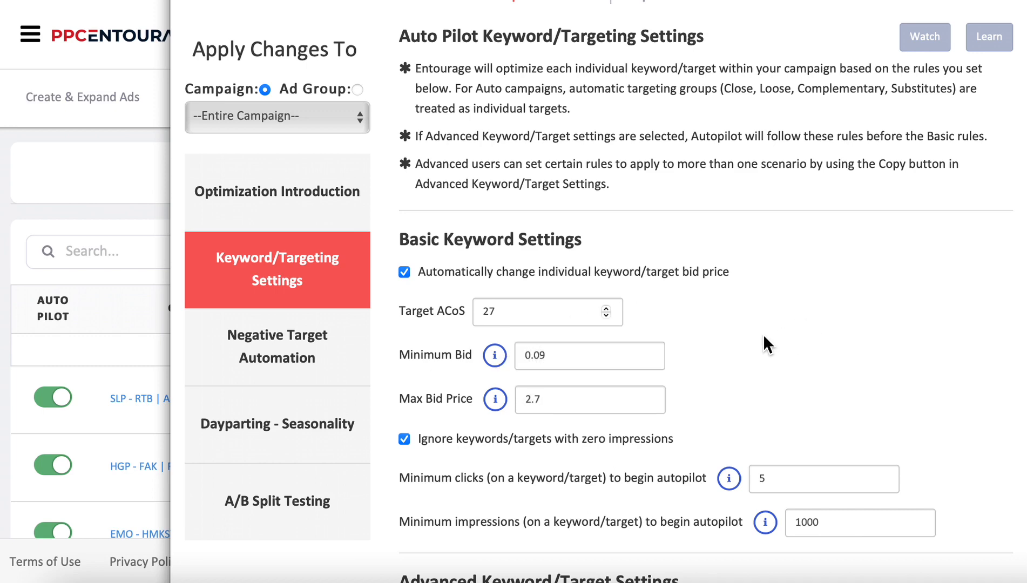
{"action": "scroll", "coordinate": [744, 342], "scroll_direction": "down", "scroll_amount": 3}
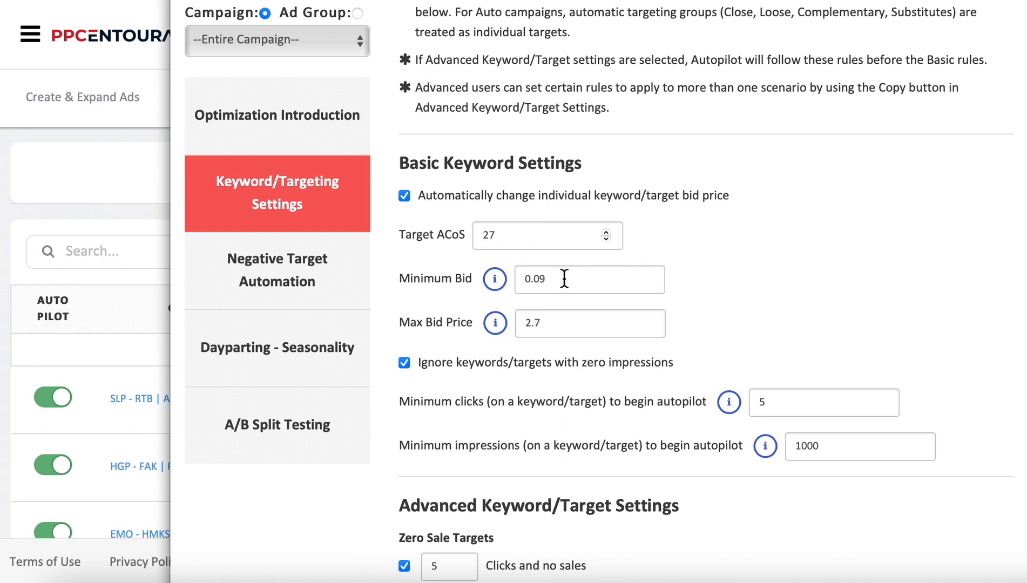
{"action": "double_click", "coordinate": [565, 279]}
{"action": "double_click", "coordinate": [516, 236]}
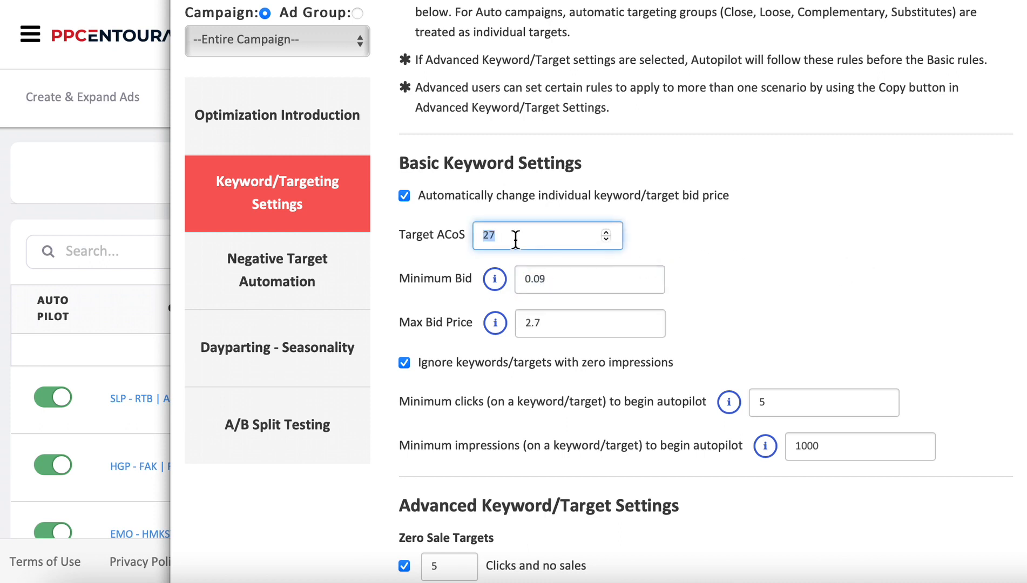
{"action": "double_click", "coordinate": [553, 276]}
{"action": "left_click", "coordinate": [557, 280]}
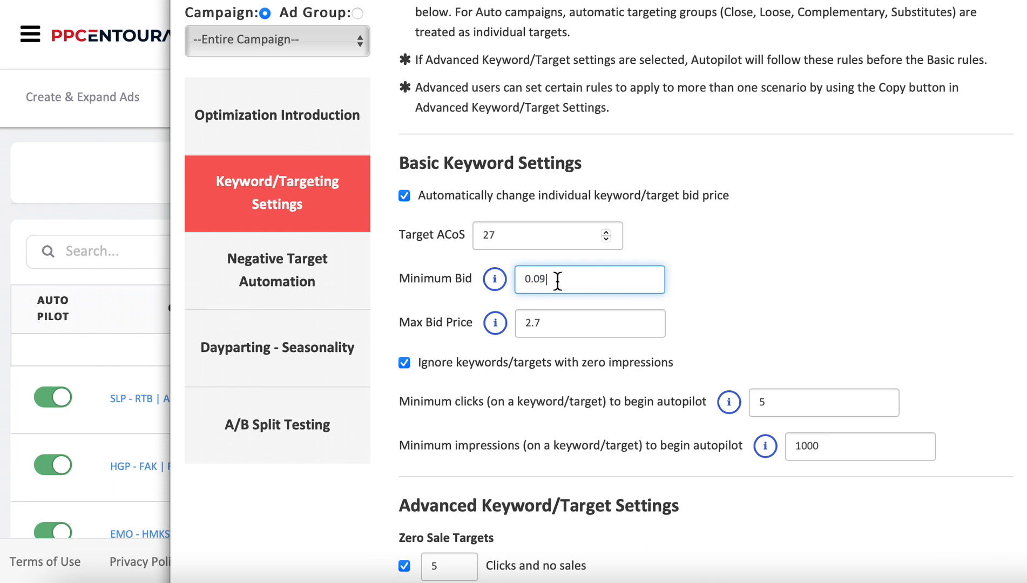
{"action": "key", "text": "BackSpace"}
{"action": "key", "text": "BackSpace"}
{"action": "type", "text": "8"}
{"action": "key", "text": "BackSpace"}
{"action": "type", "text": "9"}
{"action": "left_click", "coordinate": [782, 258]}
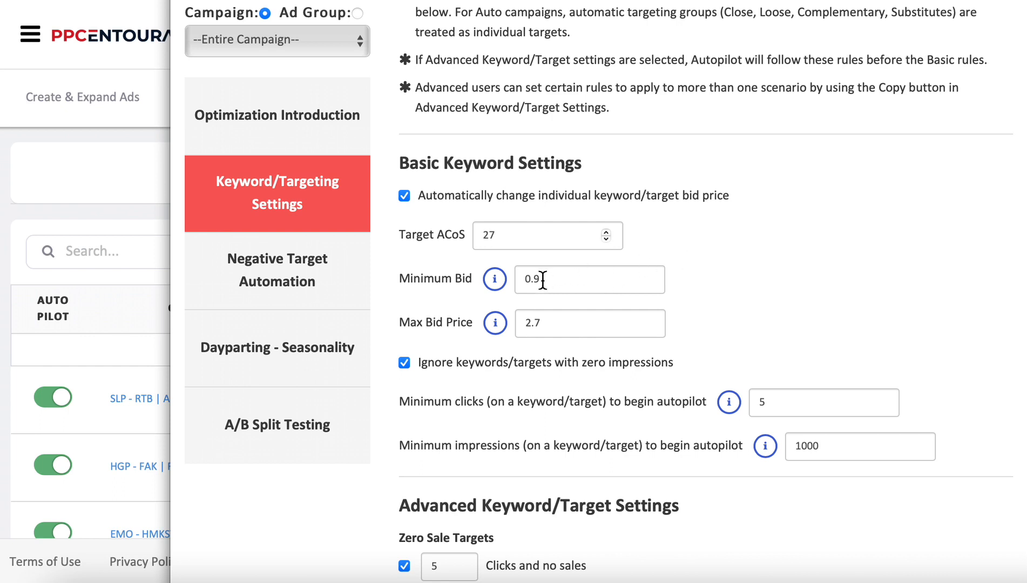
Step: Review the maximum bid price and the minimum clicks and impressions thresholds for beginning autopilot
{"action": "mouse_move", "coordinate": [534, 331]}
{"action": "scroll", "coordinate": [750, 292], "scroll_direction": "down", "scroll_amount": 2}
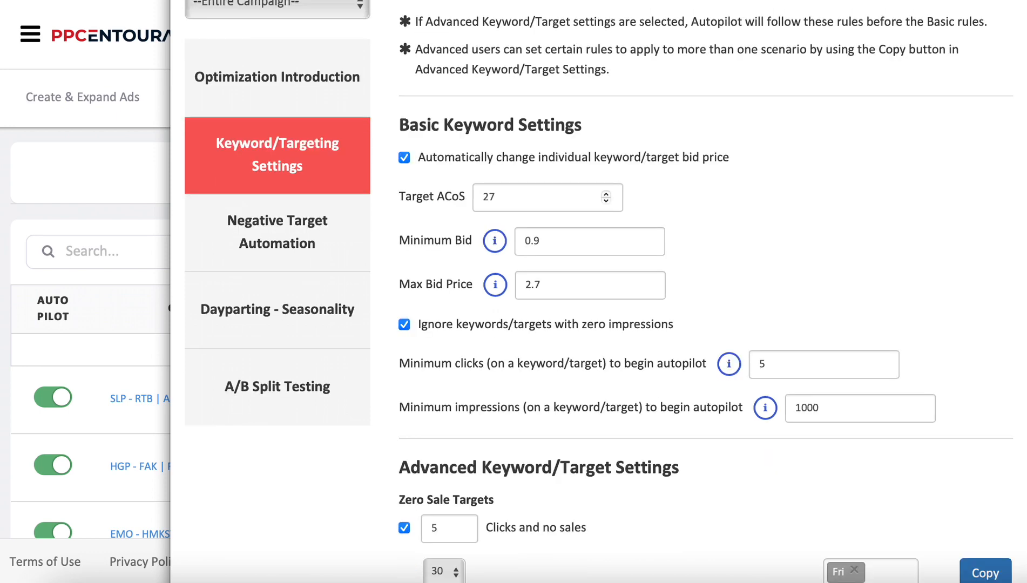
{"action": "scroll", "coordinate": [612, 225], "scroll_direction": "down", "scroll_amount": 4}
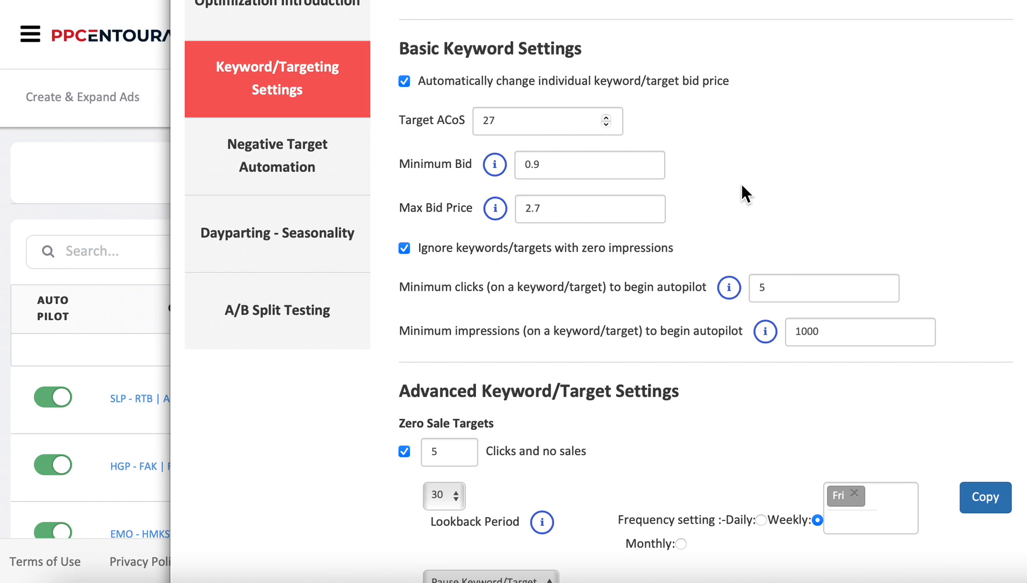
{"action": "scroll", "coordinate": [741, 183], "scroll_direction": "down", "scroll_amount": 2}
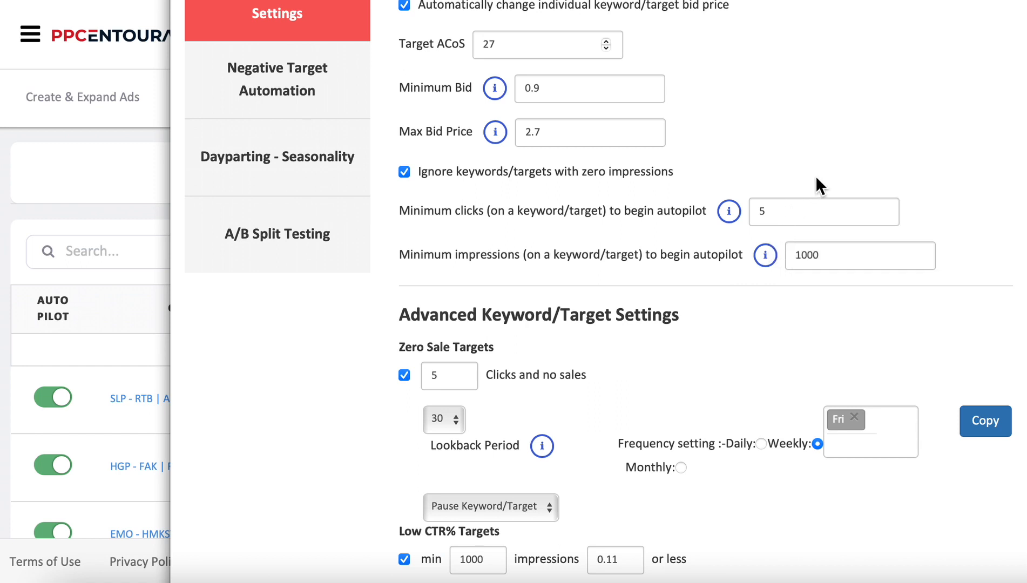
{"action": "double_click", "coordinate": [777, 211]}
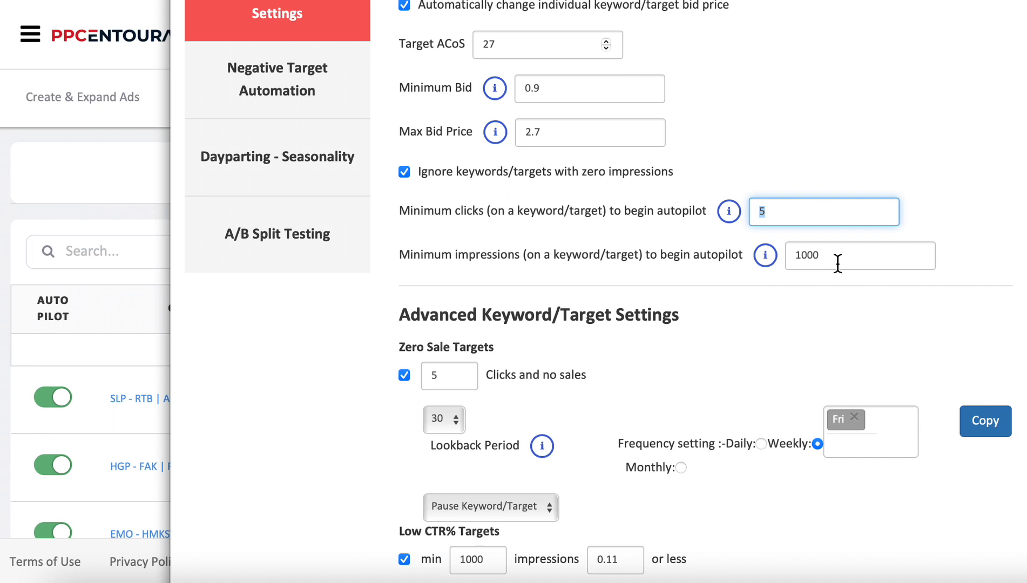
{"action": "left_click", "coordinate": [850, 134]}
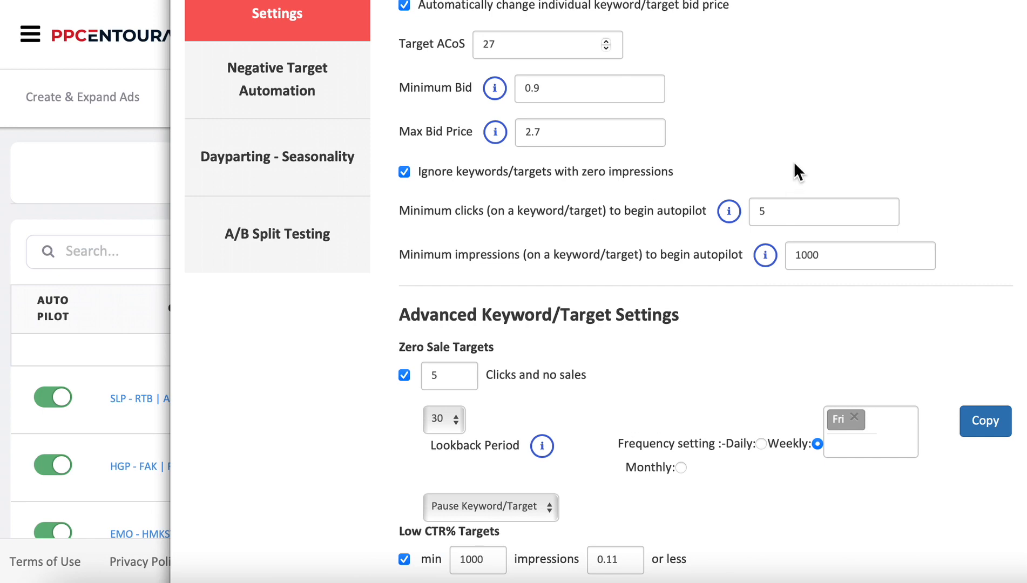
Step: Review the advanced rules for Zero Sale, Low CTR%, Low Converting, Very High ACOS and Unprofitable Targets
{"action": "scroll", "coordinate": [598, 292], "scroll_direction": "down", "scroll_amount": 5}
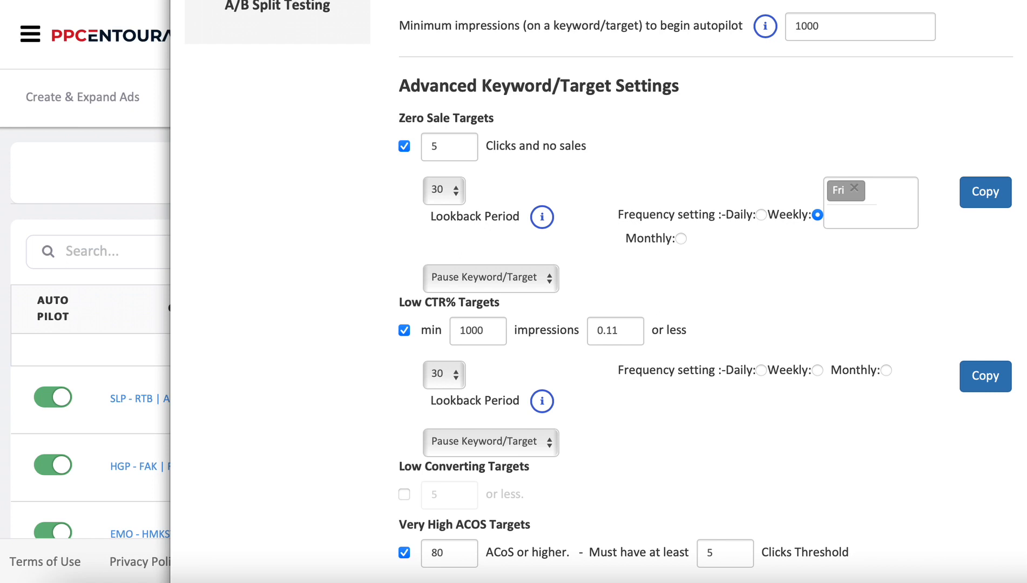
{"action": "scroll", "coordinate": [598, 292], "scroll_direction": "down", "scroll_amount": 1}
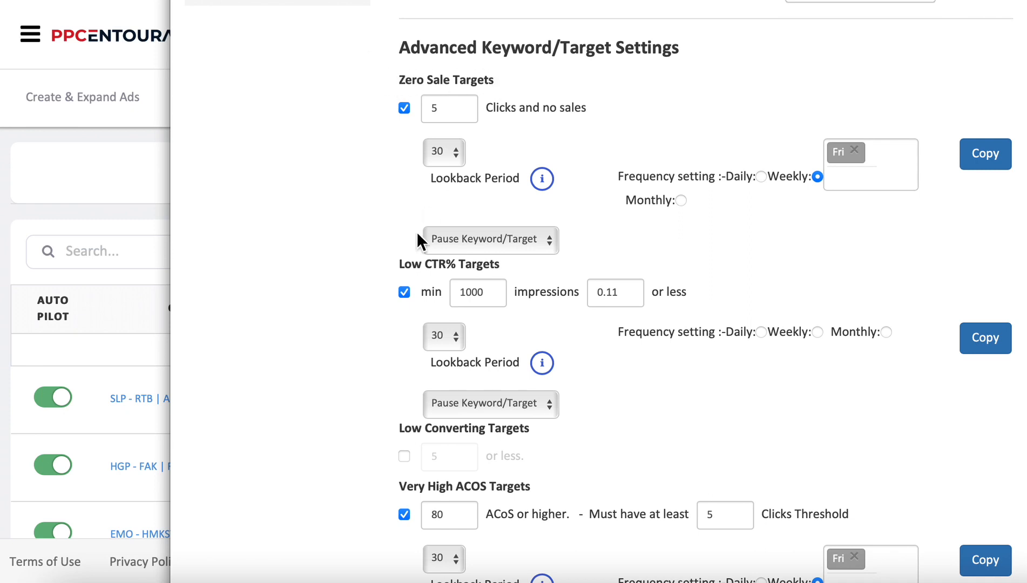
{"action": "left_click_drag", "start_coordinate": [400, 264], "coordinate": [511, 266]}
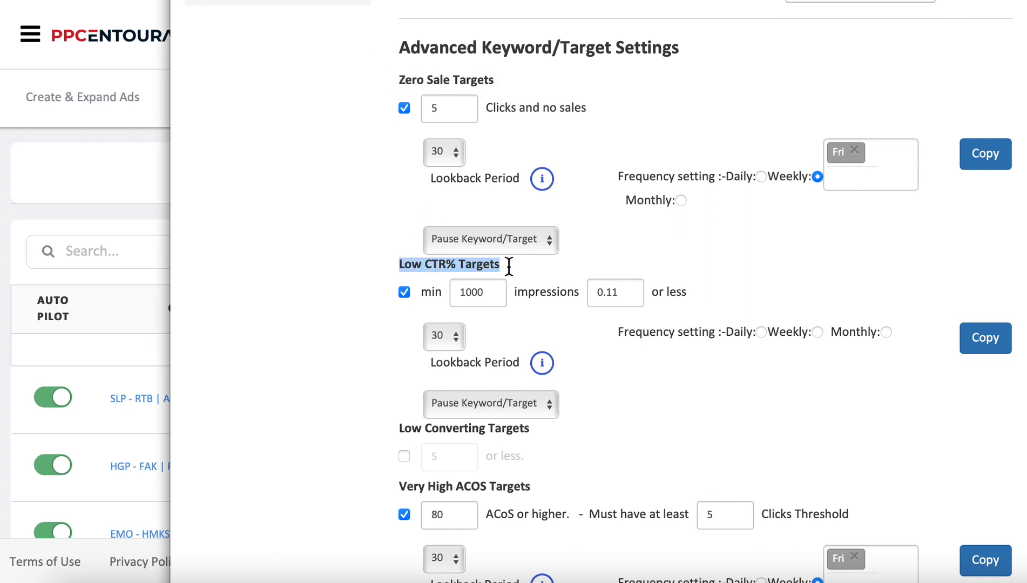
{"action": "left_click_drag", "start_coordinate": [400, 429], "coordinate": [531, 431]}
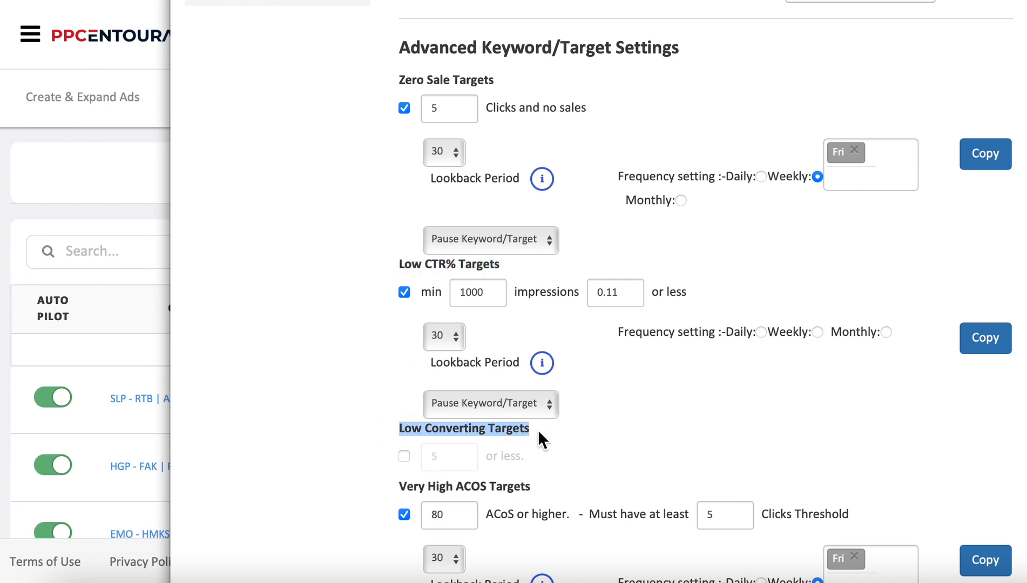
{"action": "left_click_drag", "start_coordinate": [400, 487], "coordinate": [550, 489]}
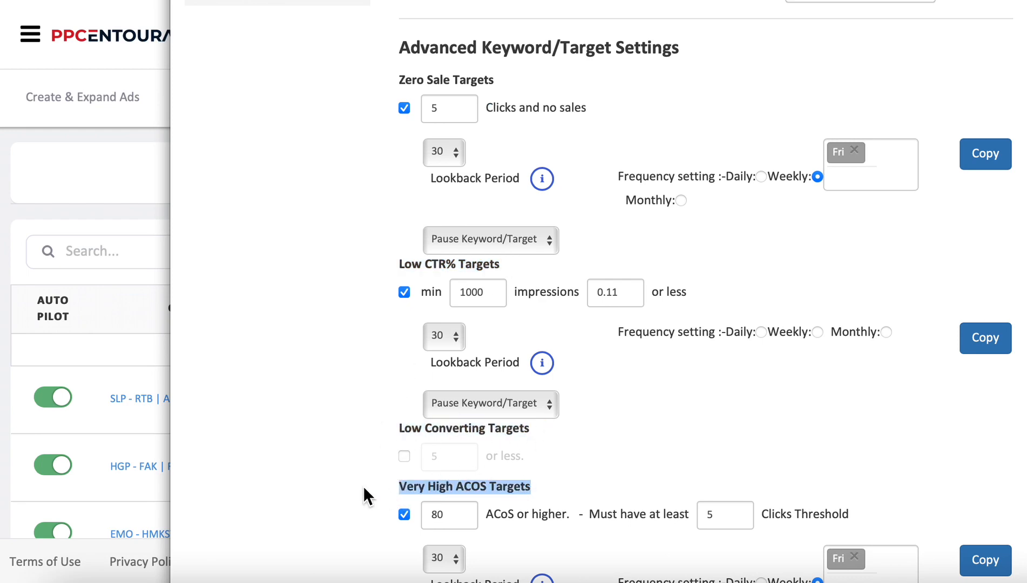
{"action": "left_click", "coordinate": [341, 470]}
{"action": "scroll", "coordinate": [341, 470], "scroll_direction": "down", "scroll_amount": 4}
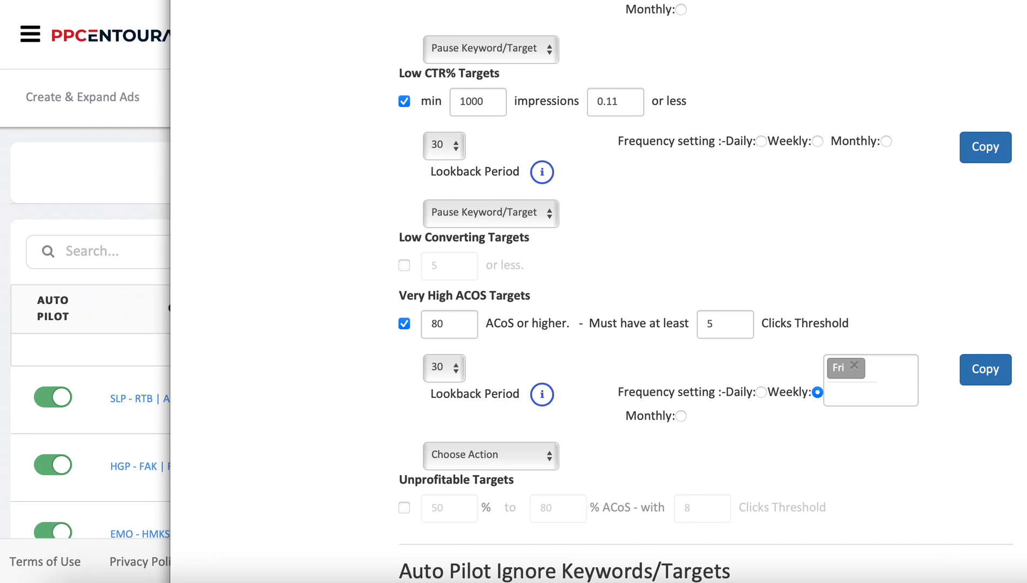
{"action": "triple_click", "coordinate": [483, 479]}
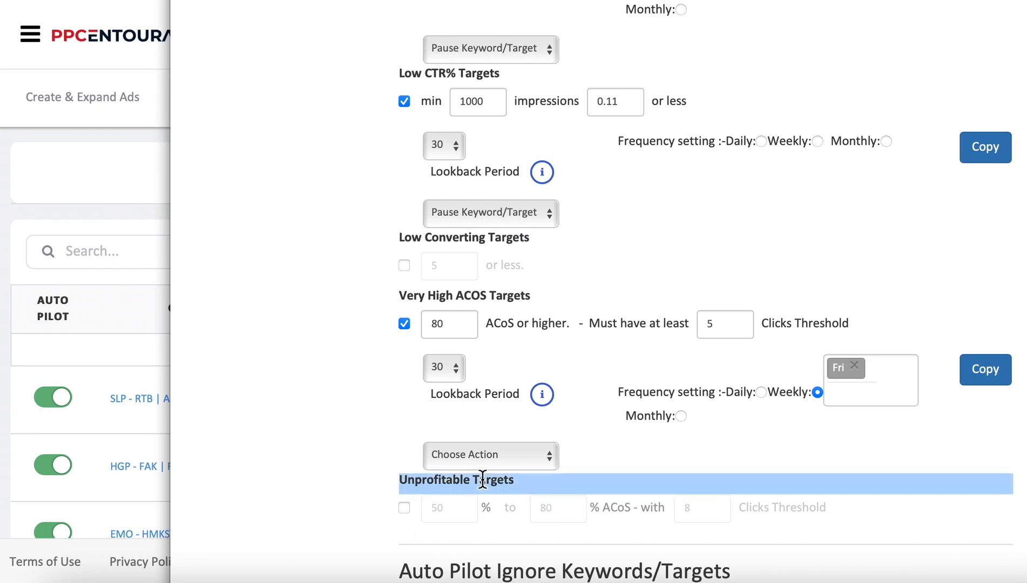
{"action": "left_click", "coordinate": [399, 422]}
Step: Check the available lookback periods for the Zero Sale Targets rule without changing the selection
{"action": "scroll", "coordinate": [314, 402], "scroll_direction": "up", "scroll_amount": 2}
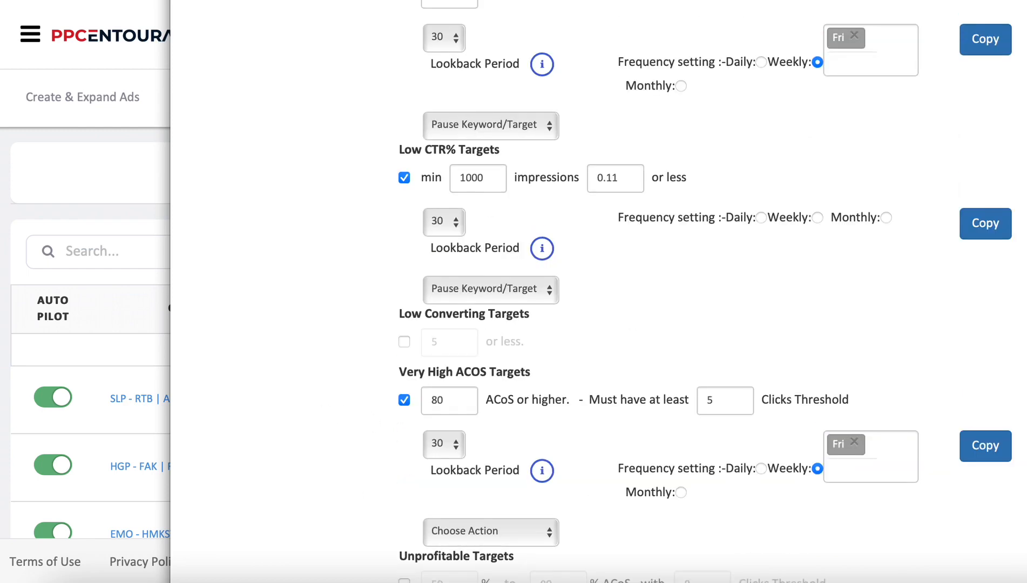
{"action": "scroll", "coordinate": [599, 292], "scroll_direction": "up", "scroll_amount": 5}
{"action": "scroll", "coordinate": [599, 291], "scroll_direction": "down", "scroll_amount": 1}
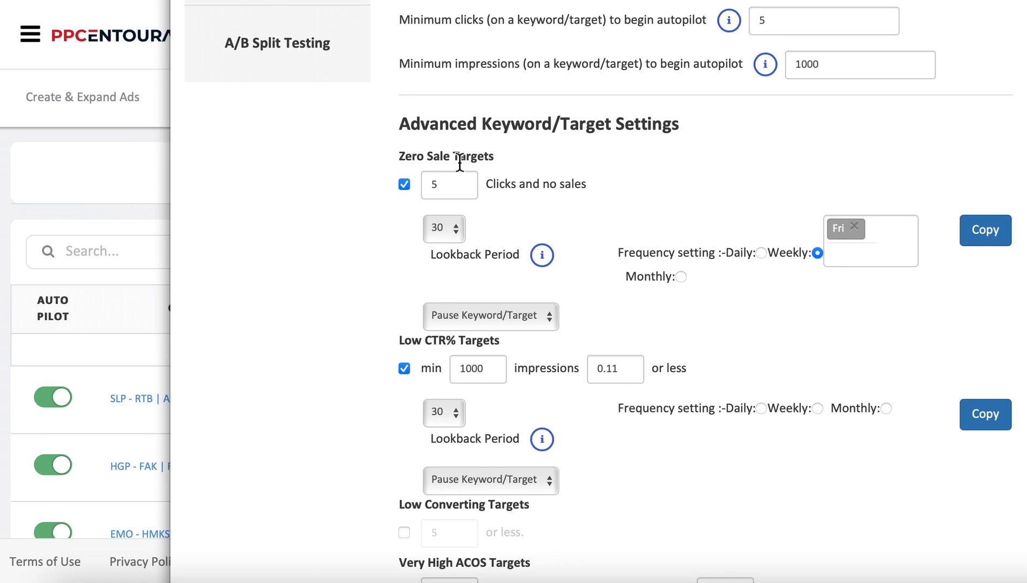
{"action": "left_click_drag", "start_coordinate": [454, 161], "coordinate": [500, 160]}
{"action": "left_click", "coordinate": [505, 160]}
{"action": "left_click", "coordinate": [453, 238]}
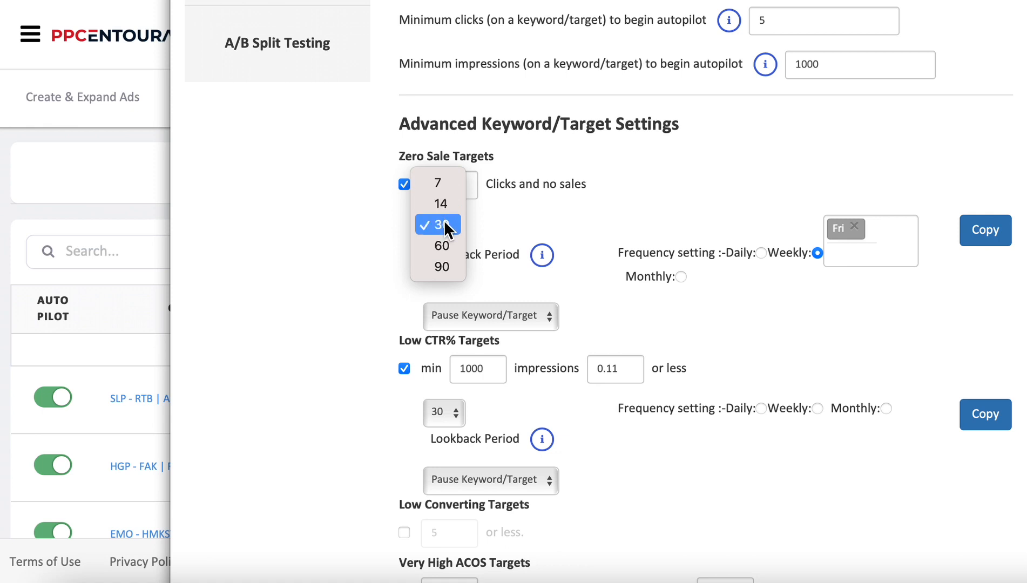
{"action": "left_click", "coordinate": [533, 231]}
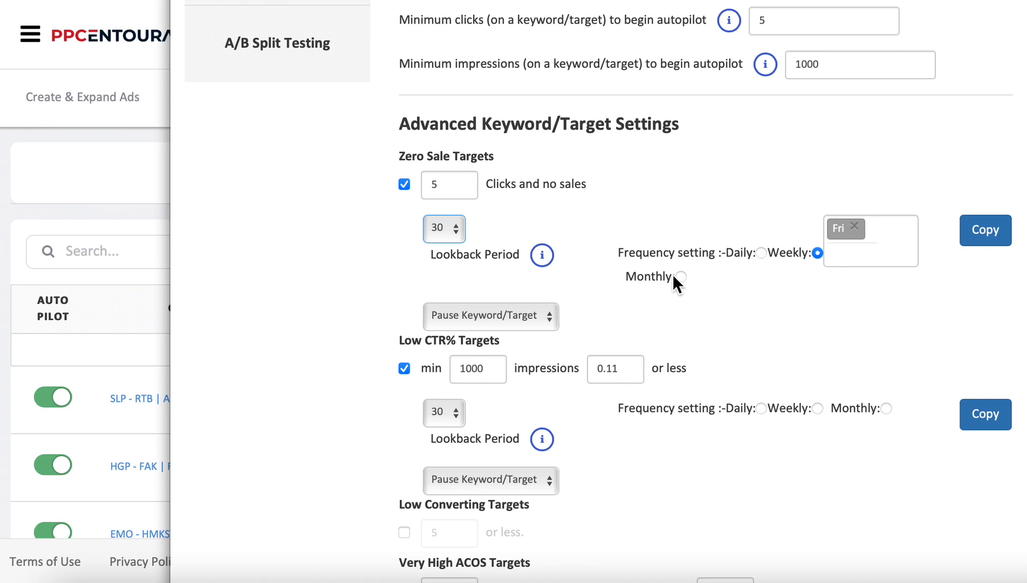
Step: Add Tue to the weekly frequency days of the Zero Sale Targets rule
{"action": "left_click", "coordinate": [842, 258]}
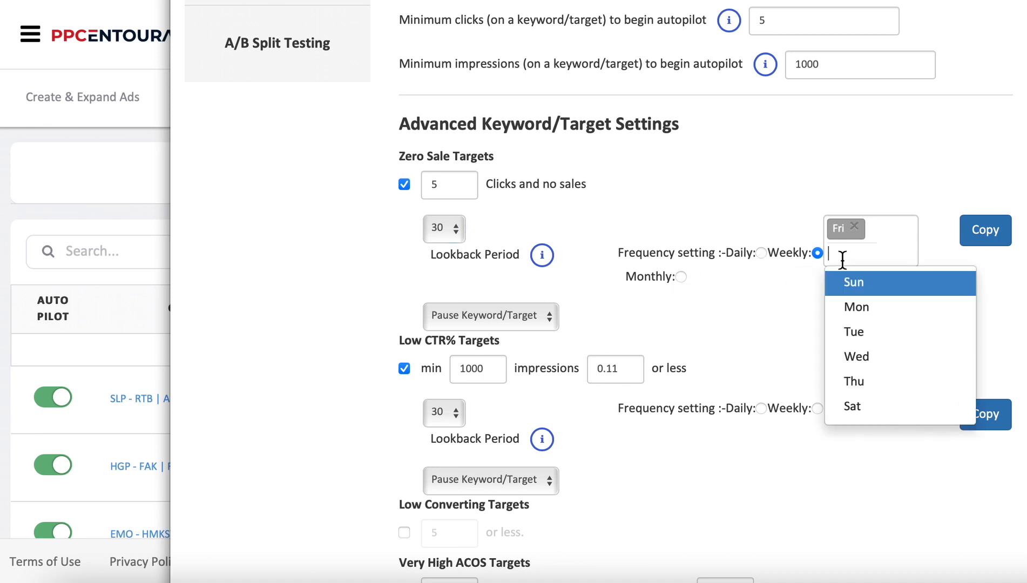
{"action": "left_click", "coordinate": [852, 308]}
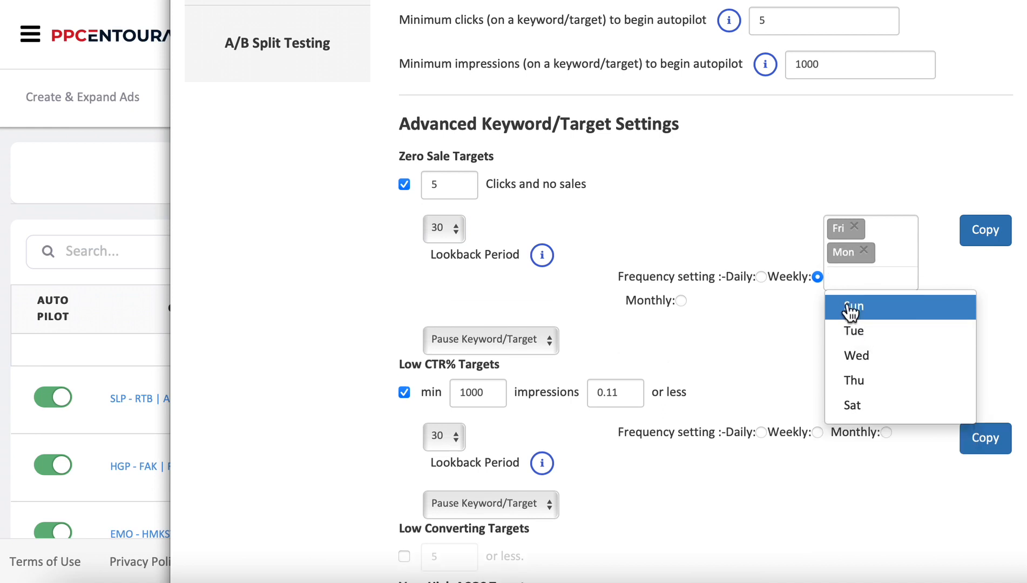
{"action": "left_click", "coordinate": [865, 252]}
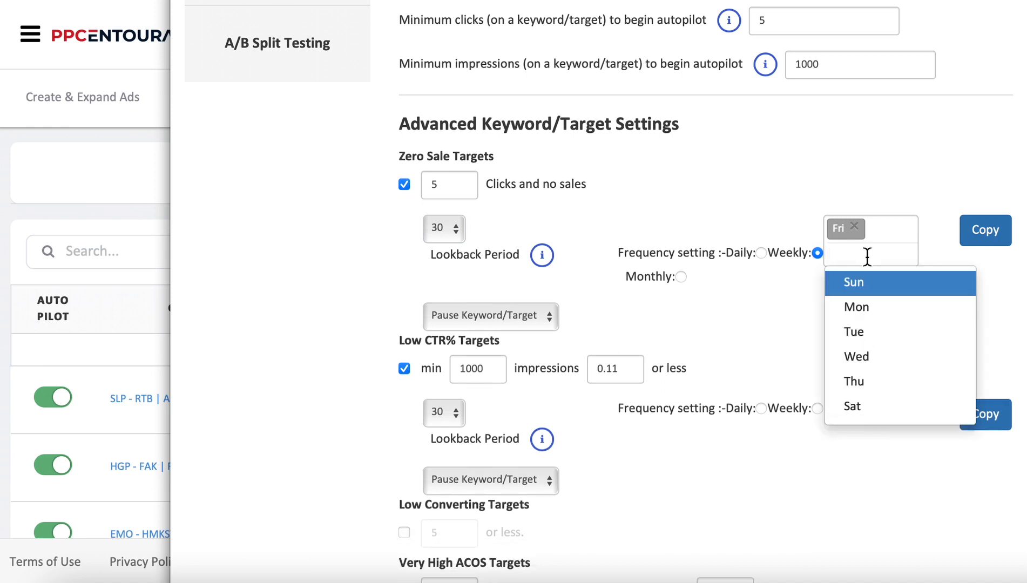
{"action": "left_click", "coordinate": [865, 336]}
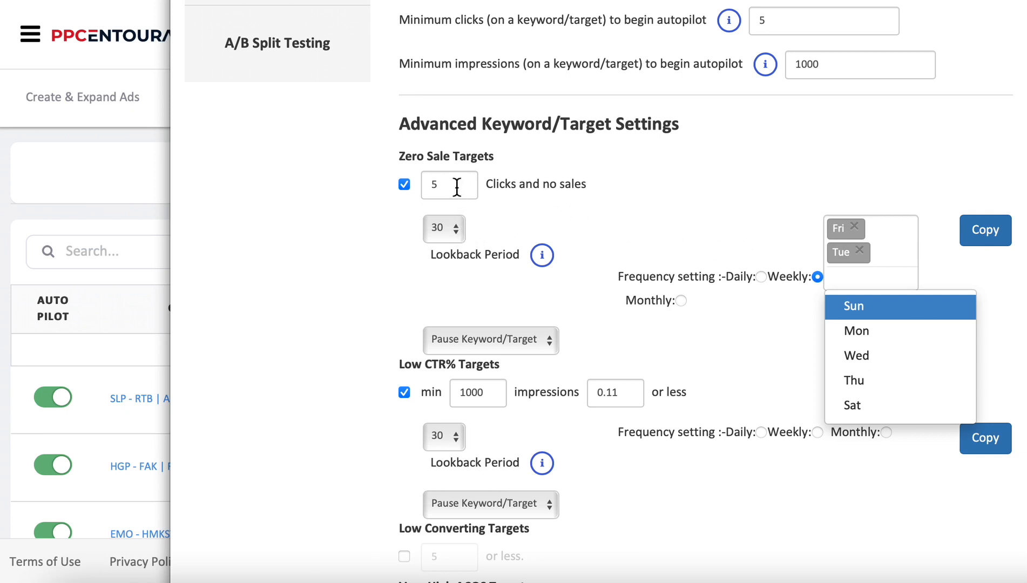
{"action": "left_click", "coordinate": [709, 240]}
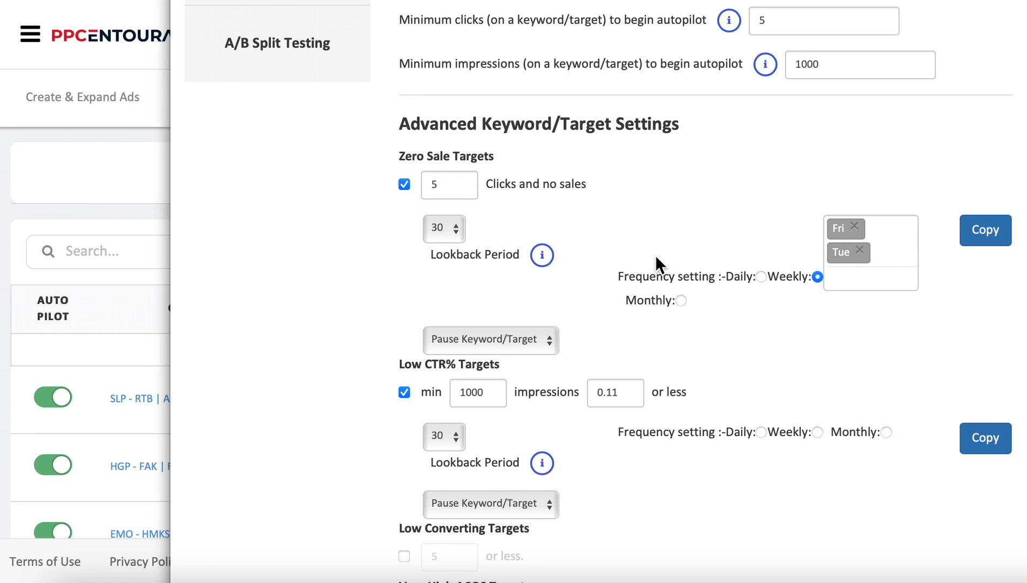
Step: Try the Lower Bid By %, Lower Bid By $ and Lower Bid to Max CPC actions for the Zero Sale Targets rule
{"action": "left_click", "coordinate": [548, 342]}
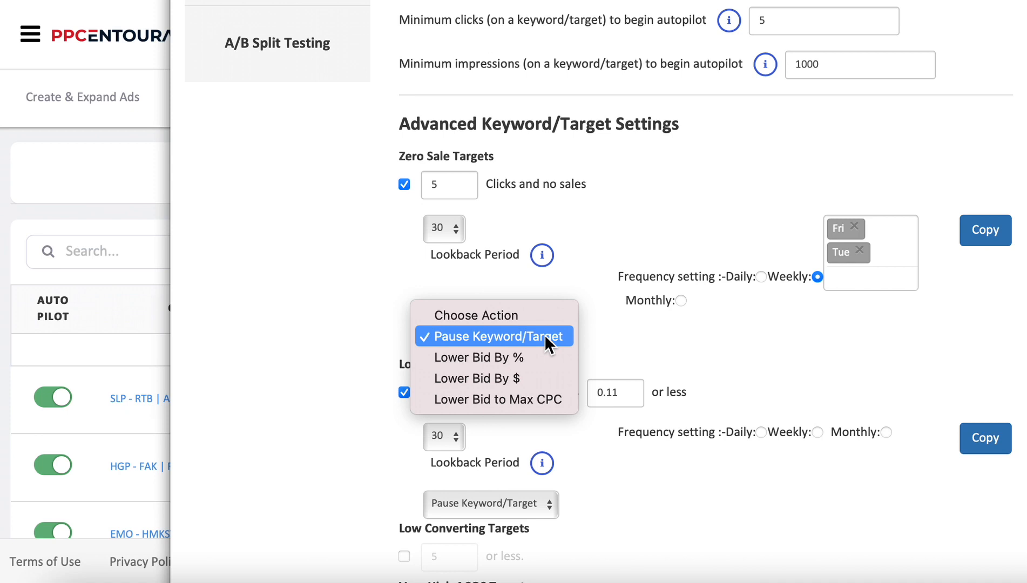
{"action": "left_click", "coordinate": [523, 352]}
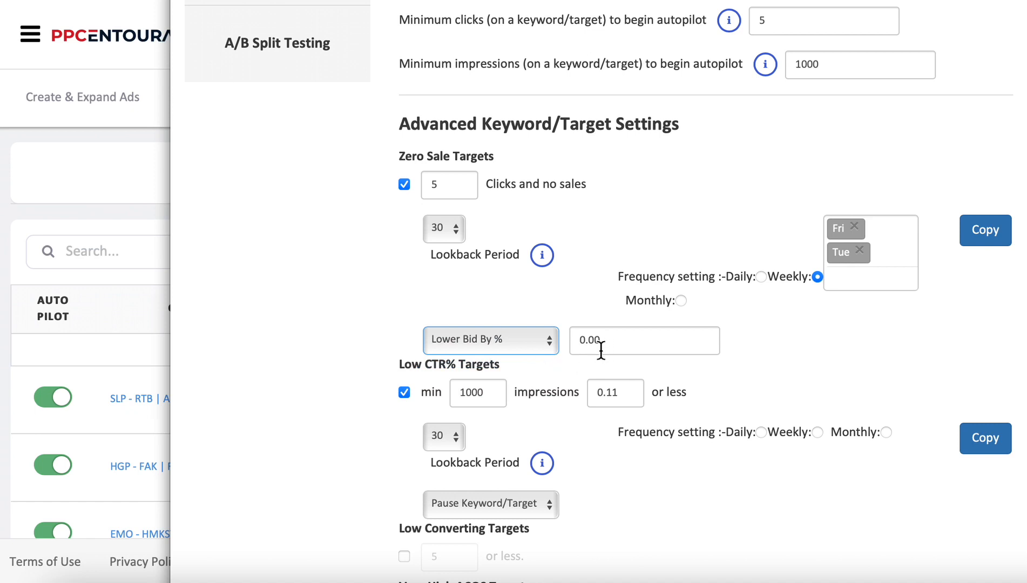
{"action": "left_click", "coordinate": [535, 350]}
{"action": "left_click", "coordinate": [521, 357]}
{"action": "left_click", "coordinate": [520, 350]}
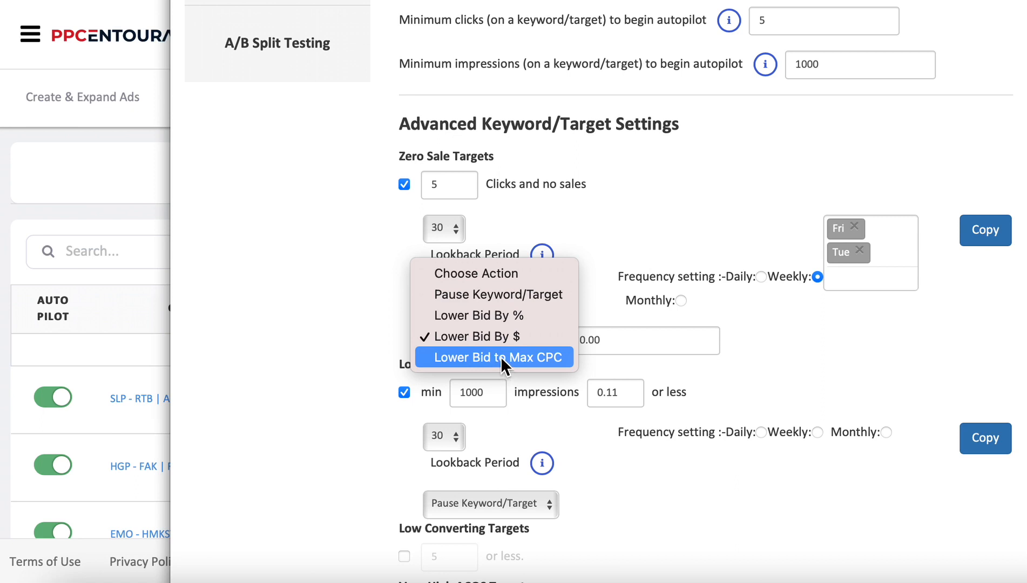
{"action": "left_click", "coordinate": [500, 357]}
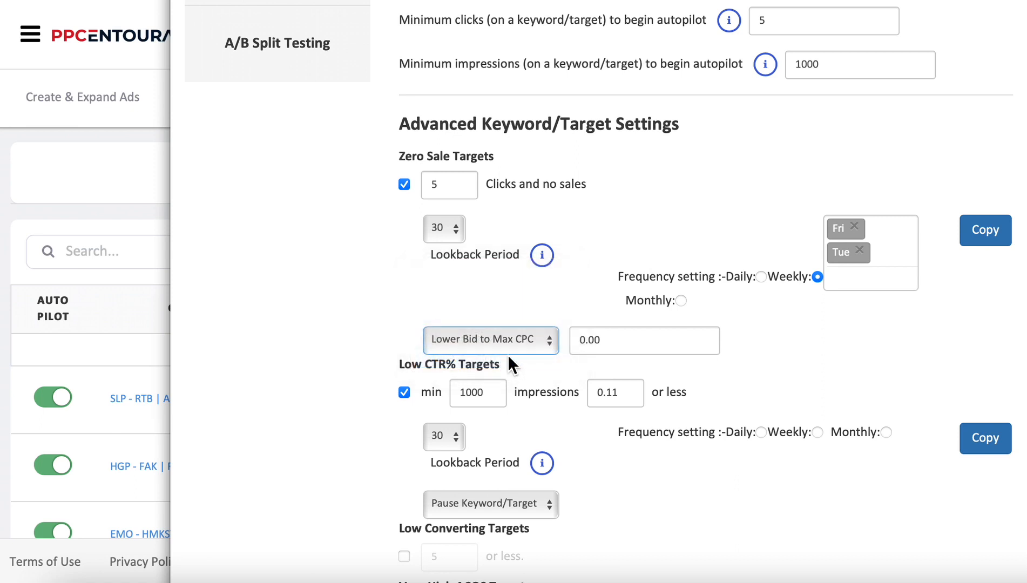
Step: Set the action of the Zero Sale Targets rule back to Pause Keyword/Target
{"action": "left_click", "coordinate": [545, 337]}
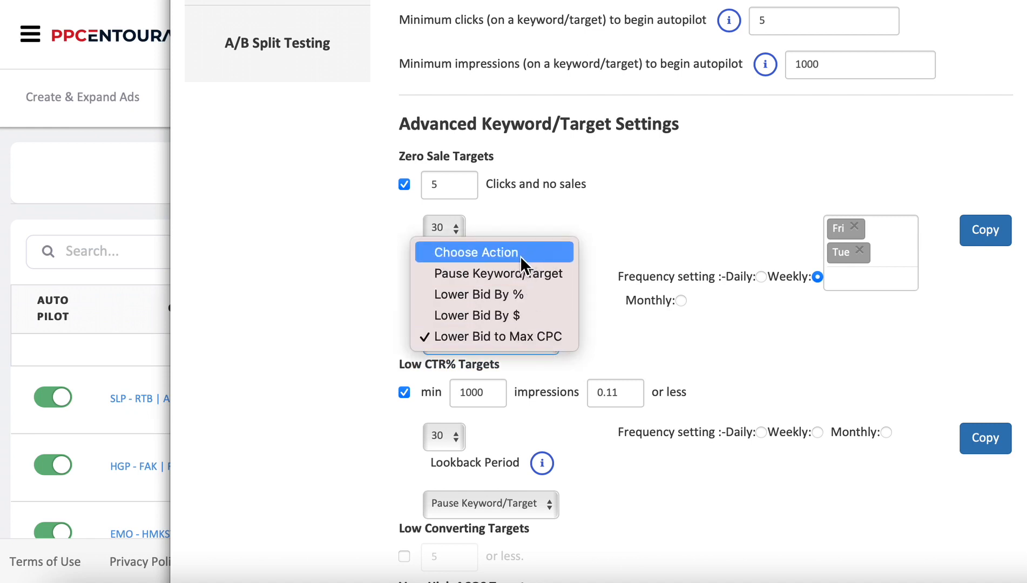
{"action": "left_click", "coordinate": [516, 272]}
{"action": "left_click_drag", "start_coordinate": [401, 156], "coordinate": [502, 161]}
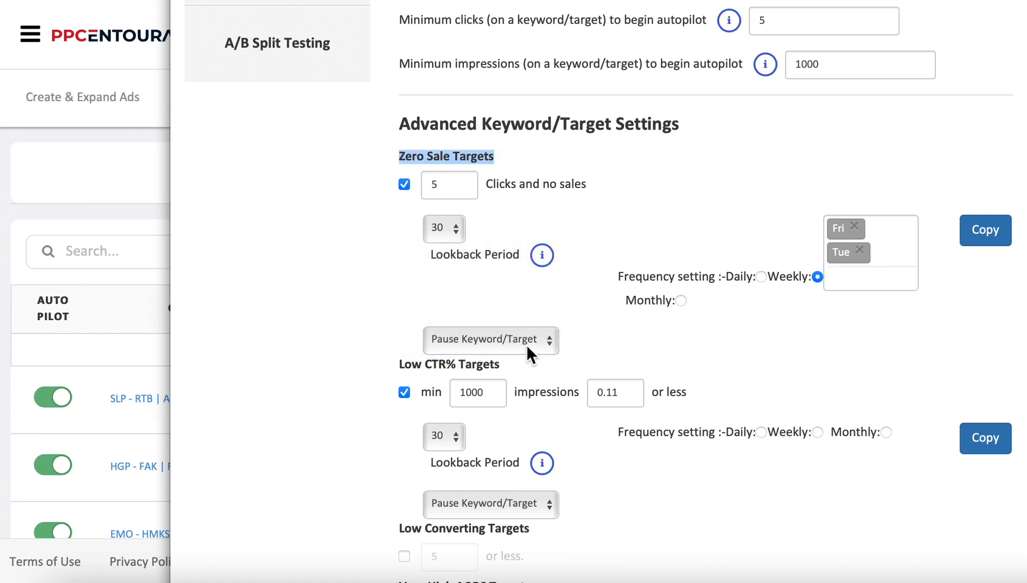
{"action": "left_click", "coordinate": [628, 356]}
Step: Enable the Unprofitable Targets rule with a lower ACoS limit of 40% and a clicks threshold of 5
{"action": "scroll", "coordinate": [627, 354], "scroll_direction": "down", "scroll_amount": 5}
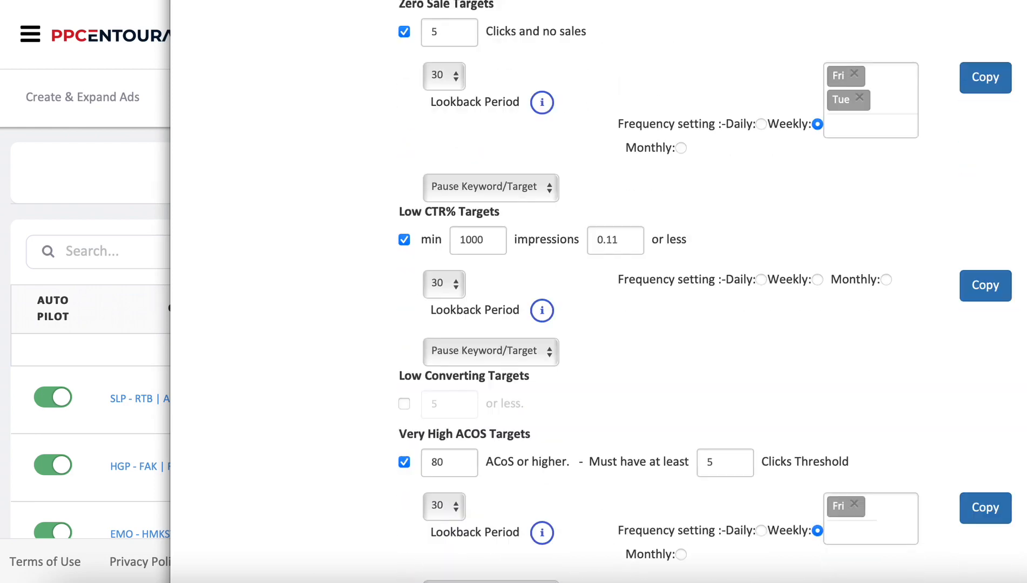
{"action": "scroll", "coordinate": [627, 354], "scroll_direction": "down", "scroll_amount": 3}
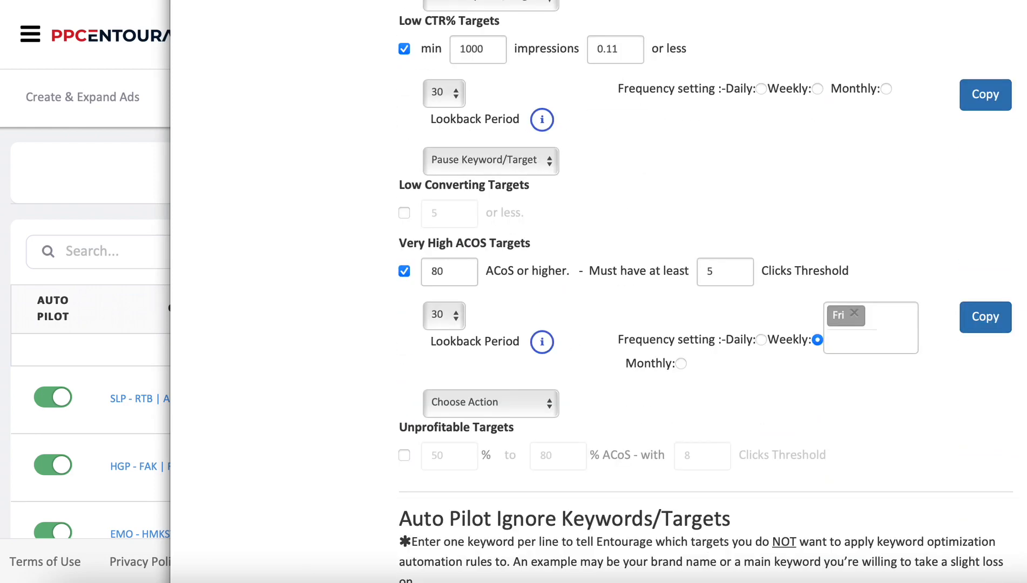
{"action": "scroll", "coordinate": [627, 353], "scroll_direction": "down", "scroll_amount": 1}
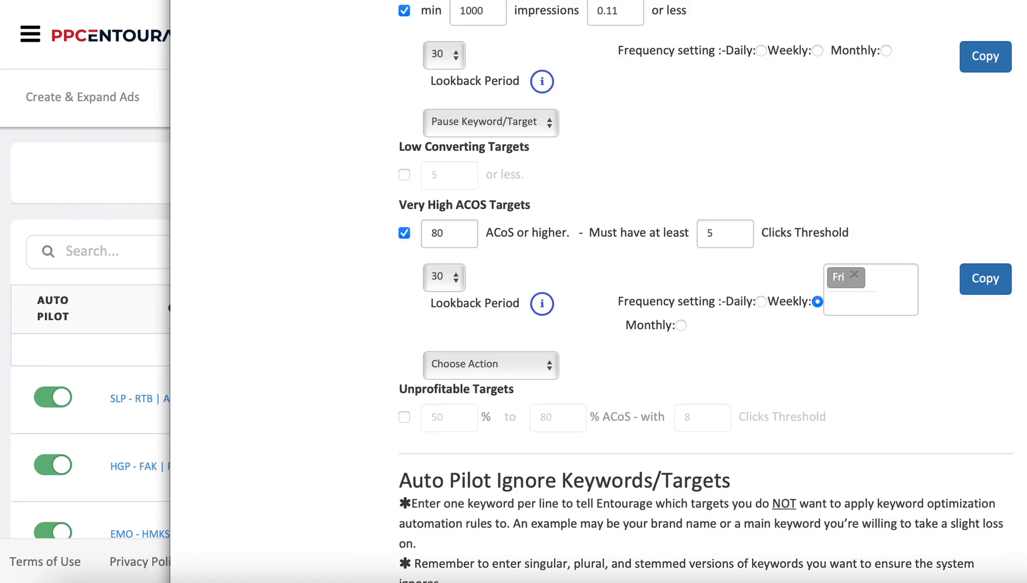
{"action": "scroll", "coordinate": [627, 354], "scroll_direction": "down", "scroll_amount": 2}
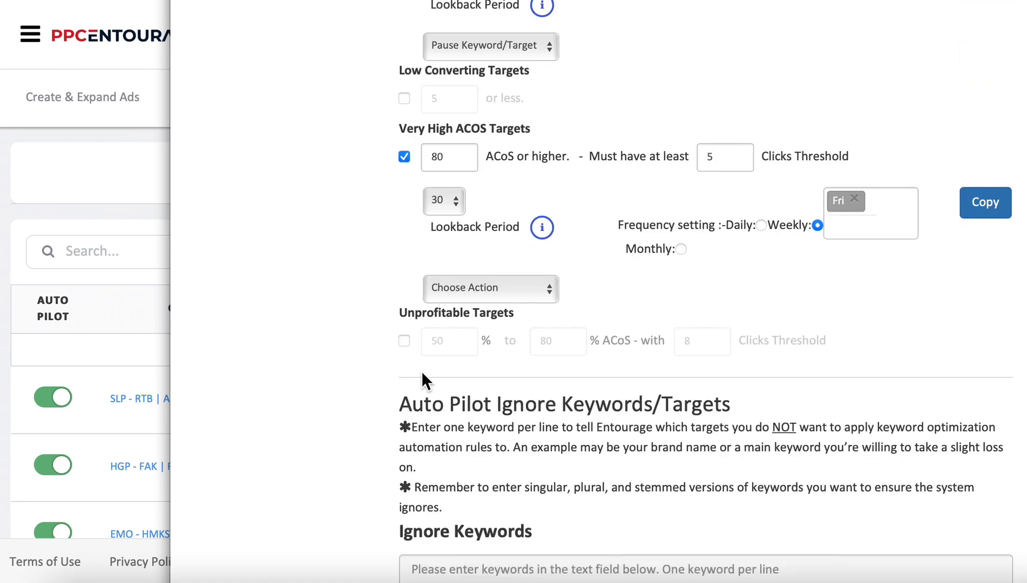
{"action": "left_click", "coordinate": [405, 341]}
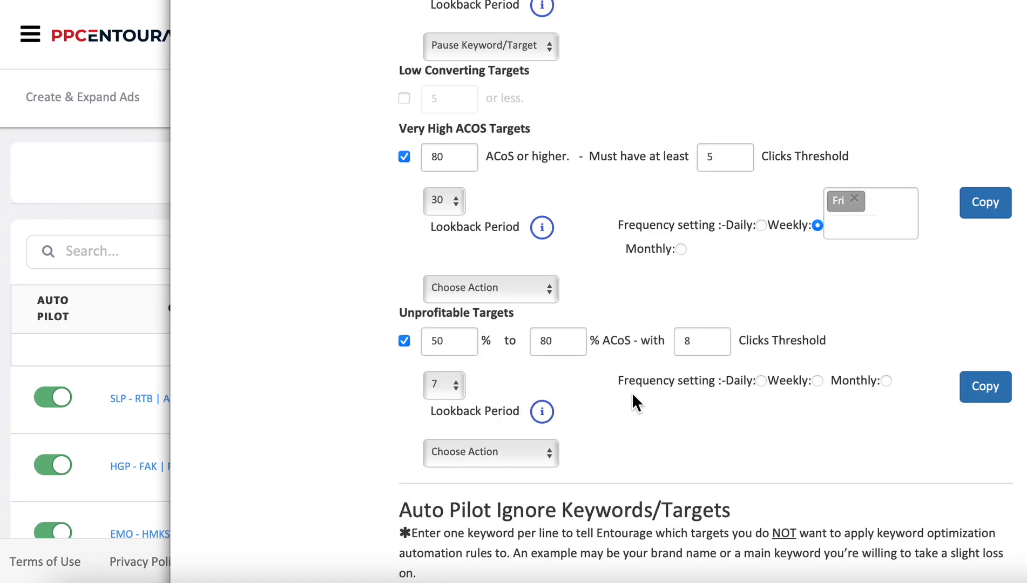
{"action": "double_click", "coordinate": [452, 342]}
{"action": "type", "text": "40"}
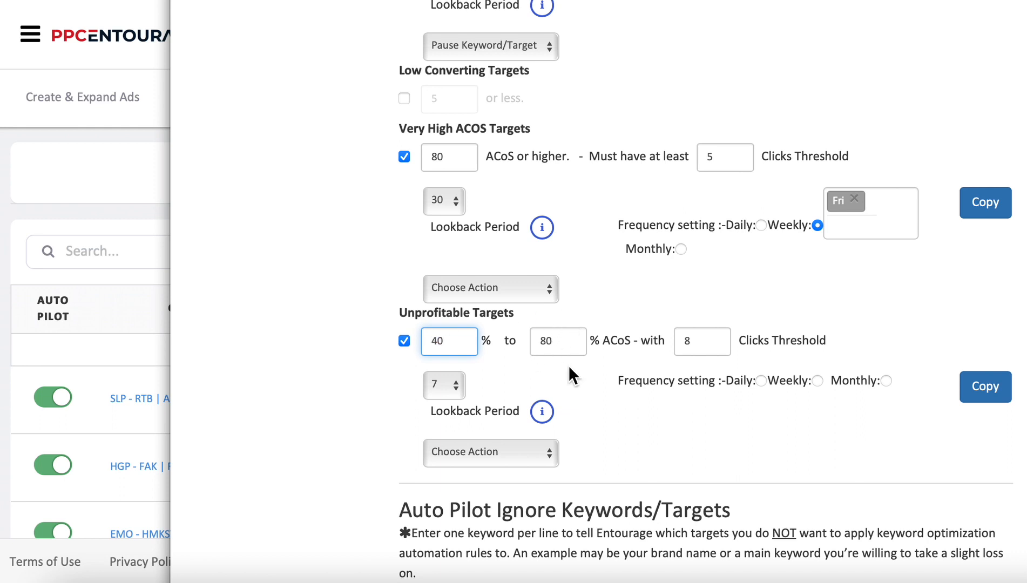
{"action": "double_click", "coordinate": [695, 341]}
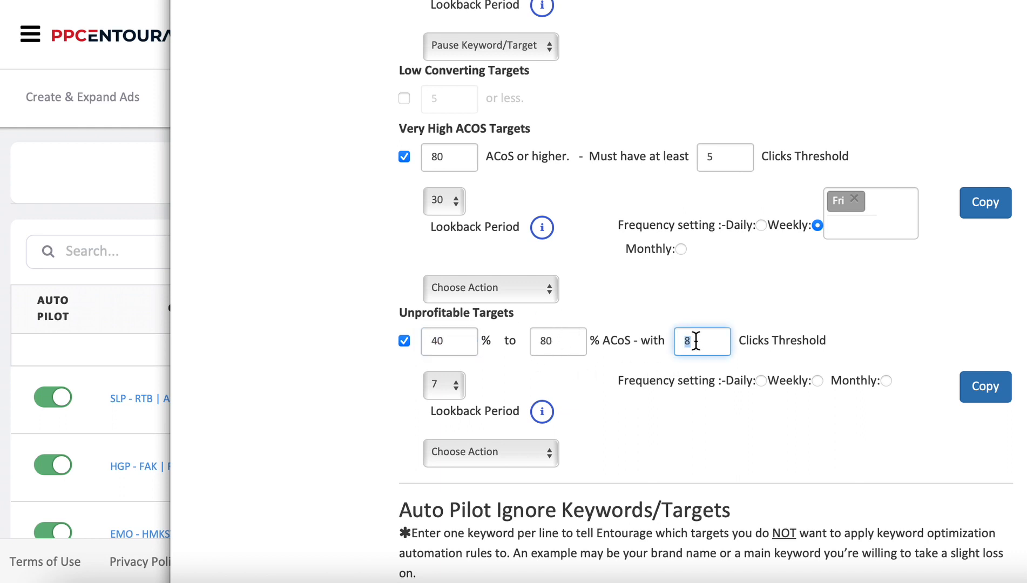
{"action": "type", "text": "5"}
{"action": "left_click", "coordinate": [759, 273]}
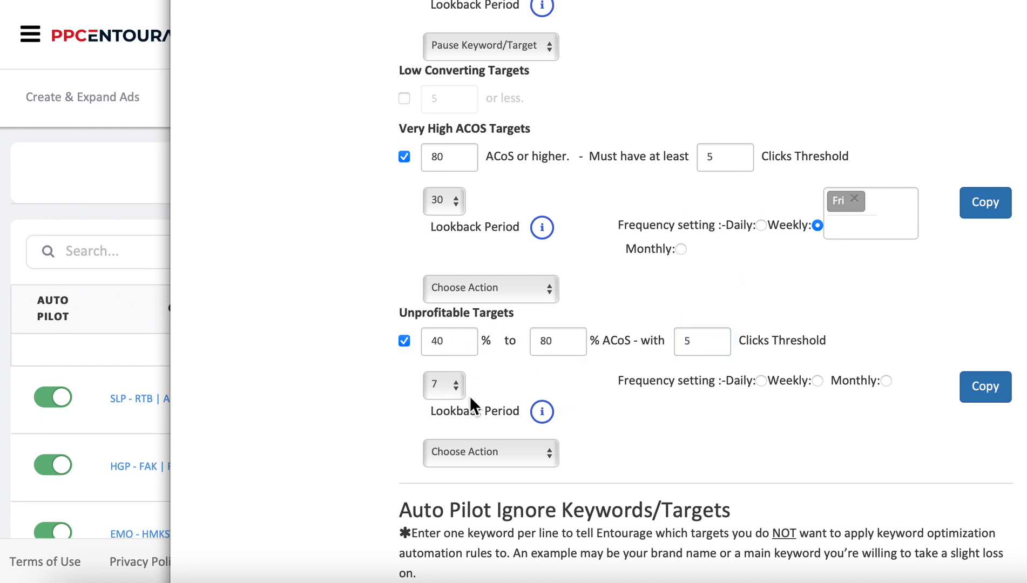
Step: Set the Unprofitable Targets action to Lower Bid to Max CPC and its lookback period to 30
{"action": "left_click", "coordinate": [498, 452]}
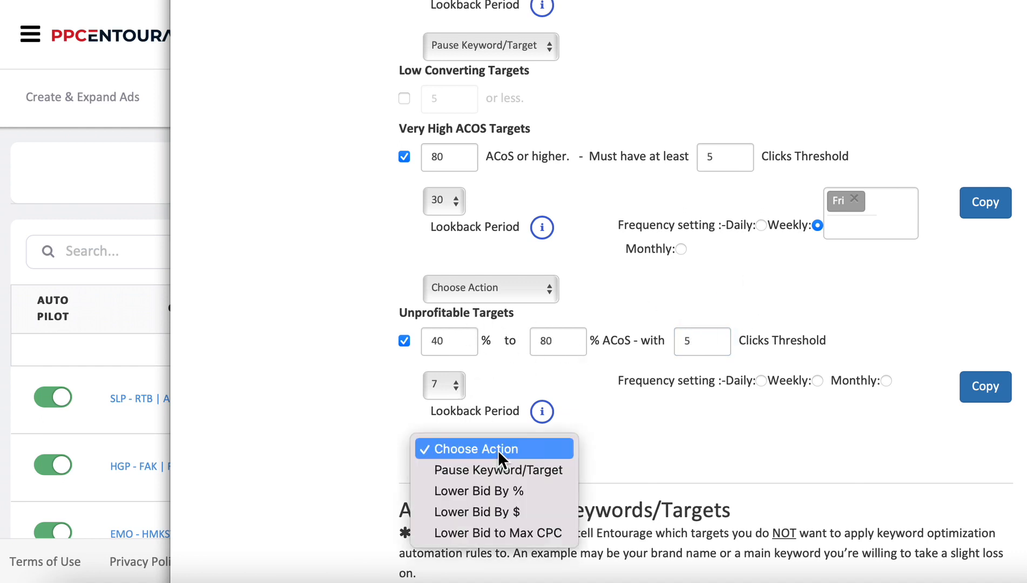
{"action": "left_click", "coordinate": [488, 531]}
{"action": "left_click", "coordinate": [675, 446]}
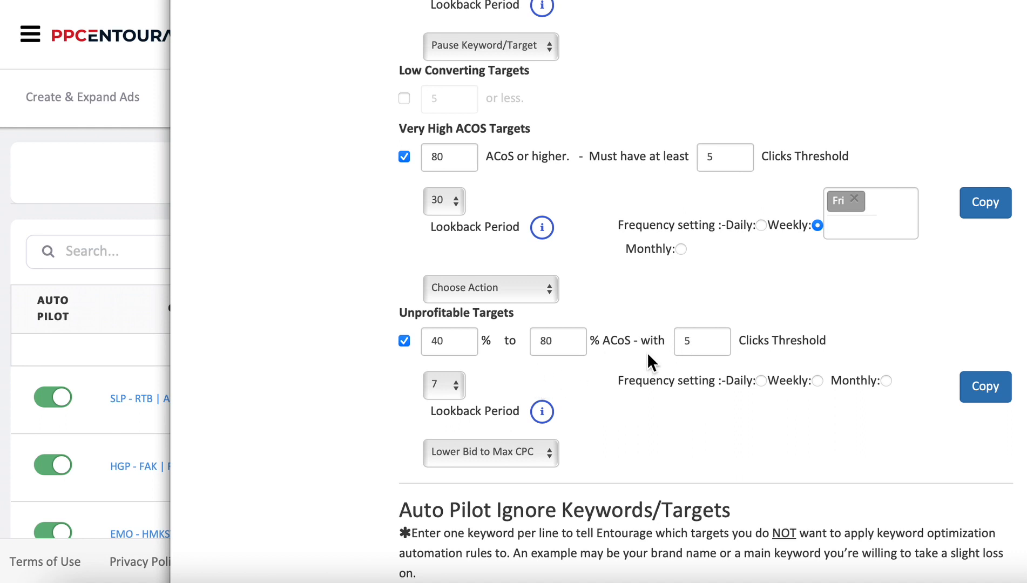
{"action": "left_click", "coordinate": [461, 381]}
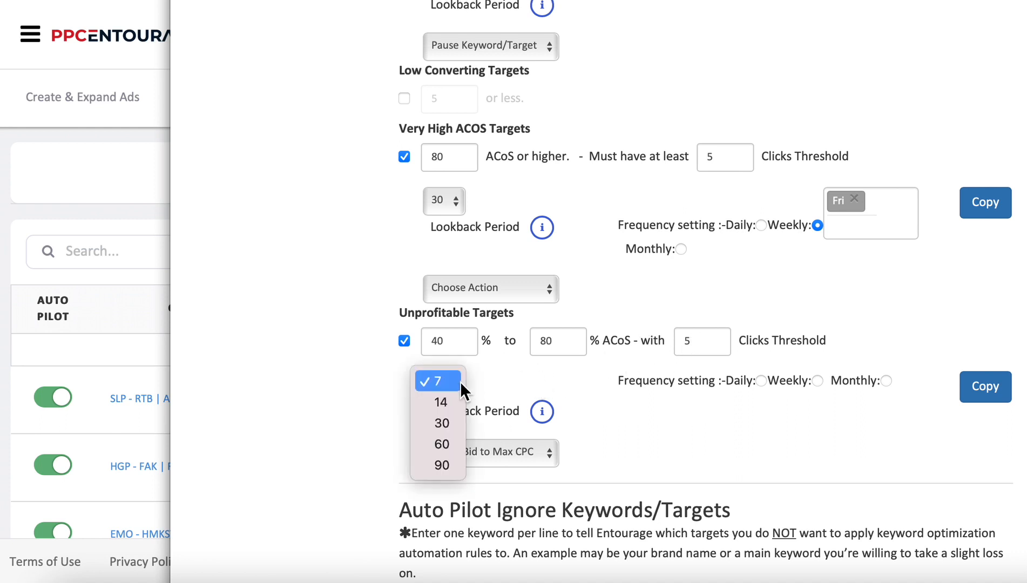
{"action": "left_click", "coordinate": [451, 420]}
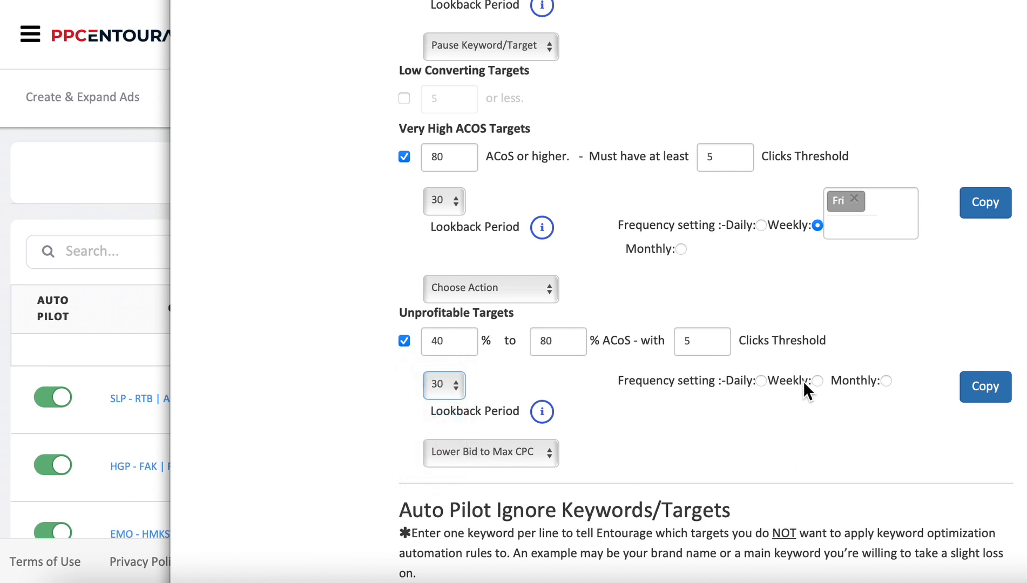
Step: Set the Unprofitable Targets frequency to Monthly and check the available days of the month without choosing one
{"action": "left_click", "coordinate": [886, 381]}
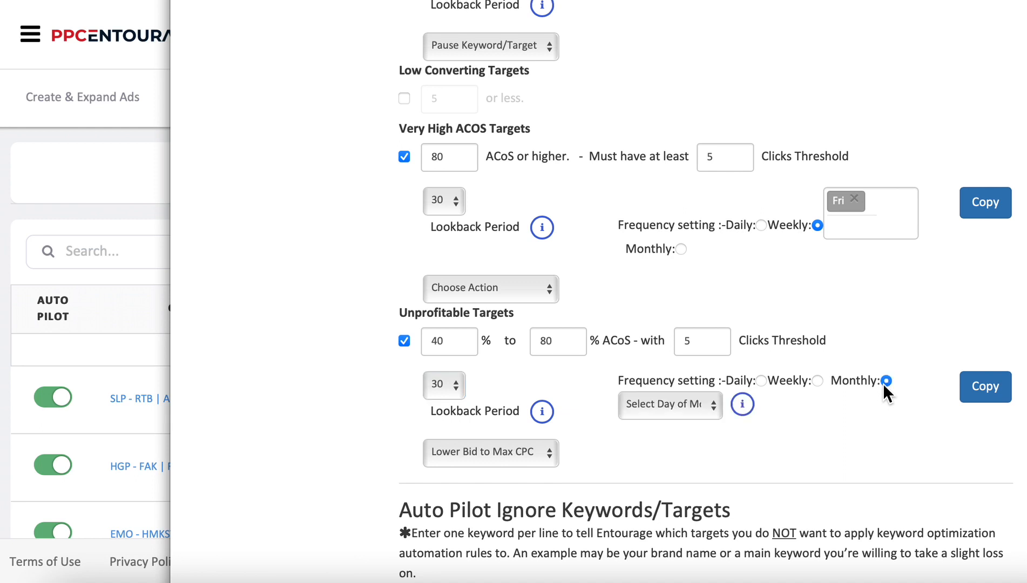
{"action": "left_click", "coordinate": [684, 402]}
{"action": "left_click", "coordinate": [866, 448]}
{"action": "left_click", "coordinate": [671, 406]}
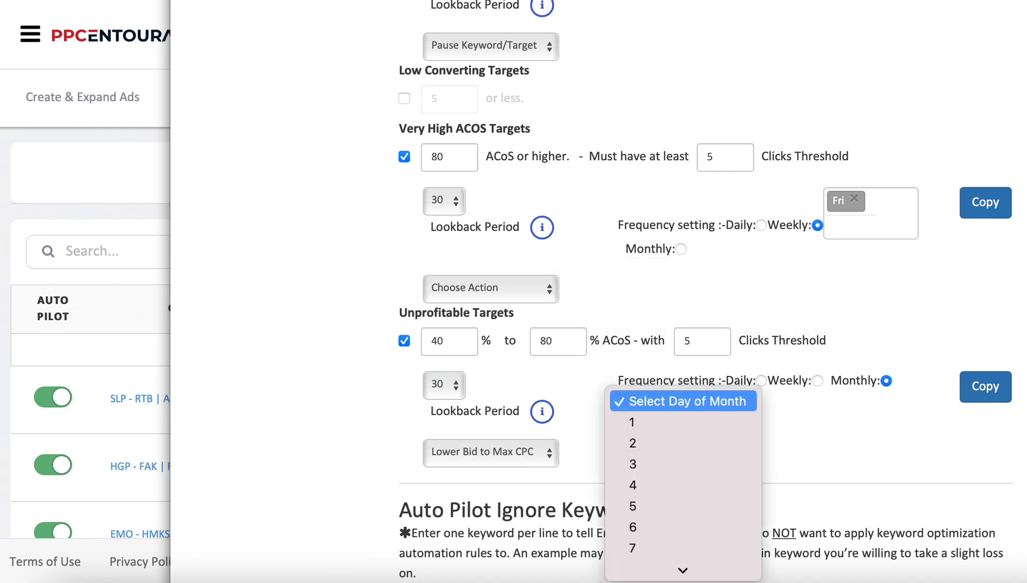
{"action": "left_click", "coordinate": [789, 94]}
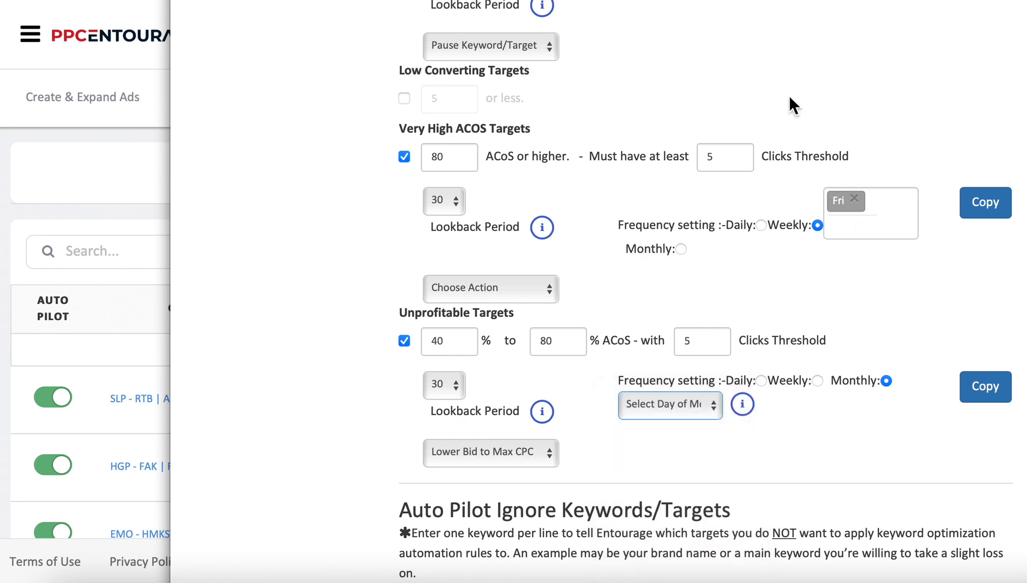